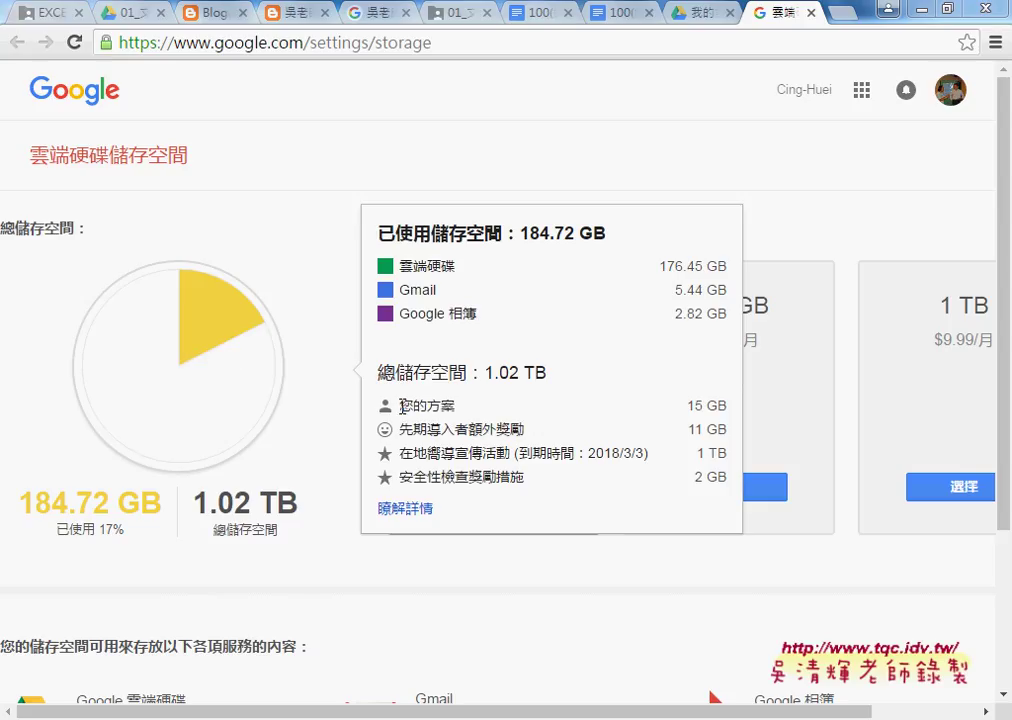
Step: Highlight the 15 GB base plan and 11 GB bonus entries, then select 在地嚮導 on the 1 TB line
{"action": "left_click_drag", "start_coordinate": [399, 405], "coordinate": [470, 406]}
{"action": "left_click_drag", "start_coordinate": [726, 405], "coordinate": [688, 404]}
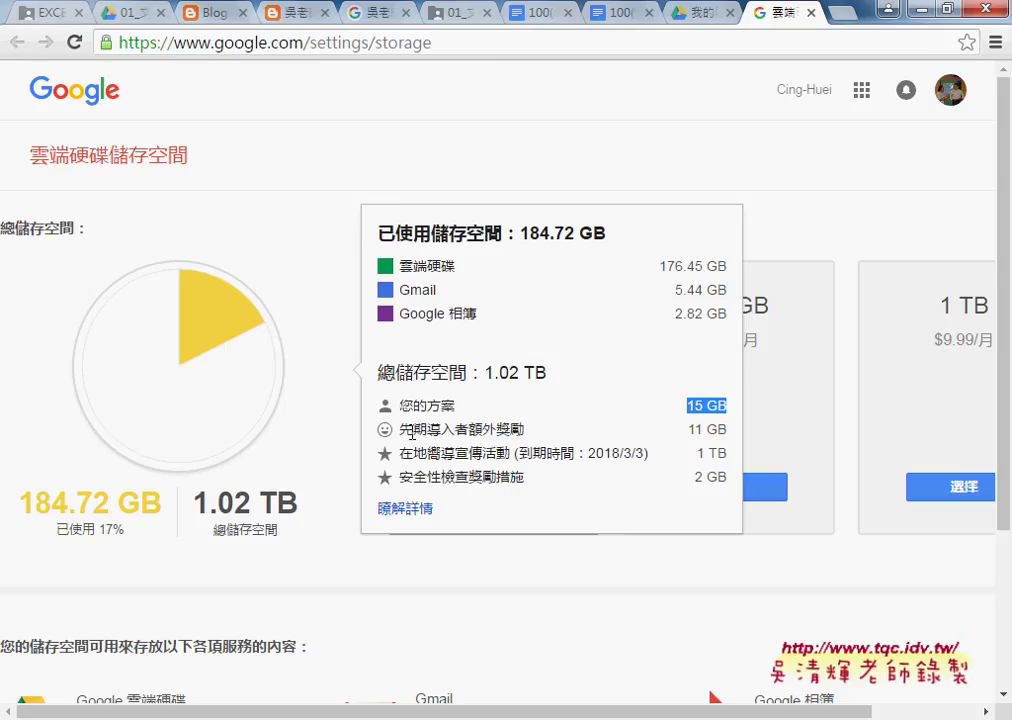
{"action": "left_click_drag", "start_coordinate": [412, 429], "coordinate": [726, 431]}
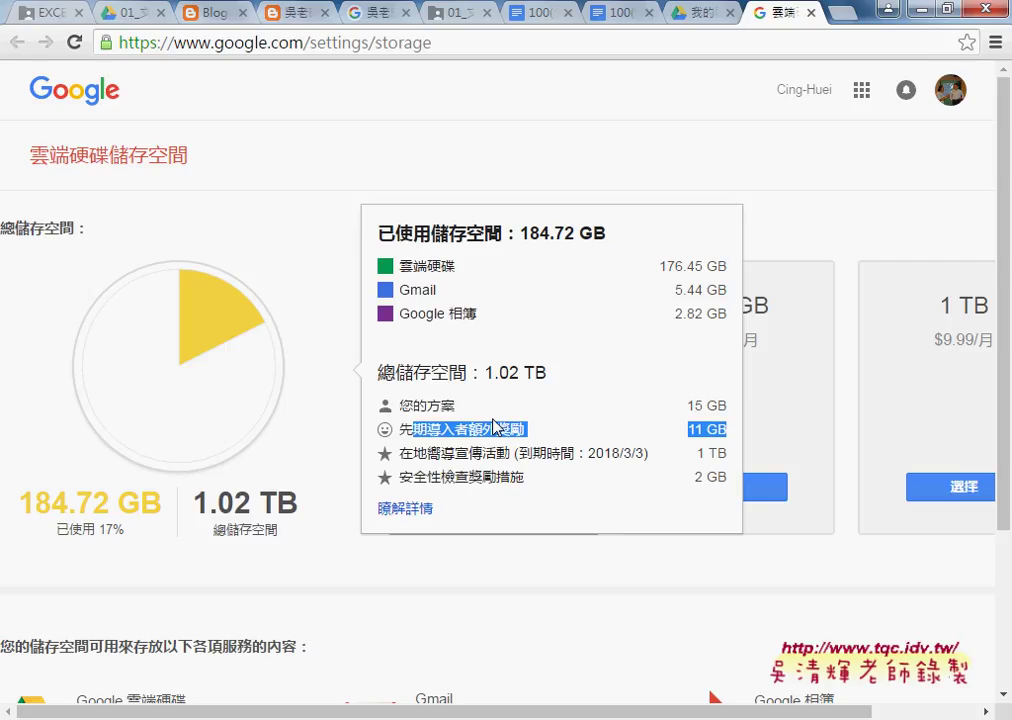
{"action": "left_click_drag", "start_coordinate": [400, 453], "coordinate": [625, 446]}
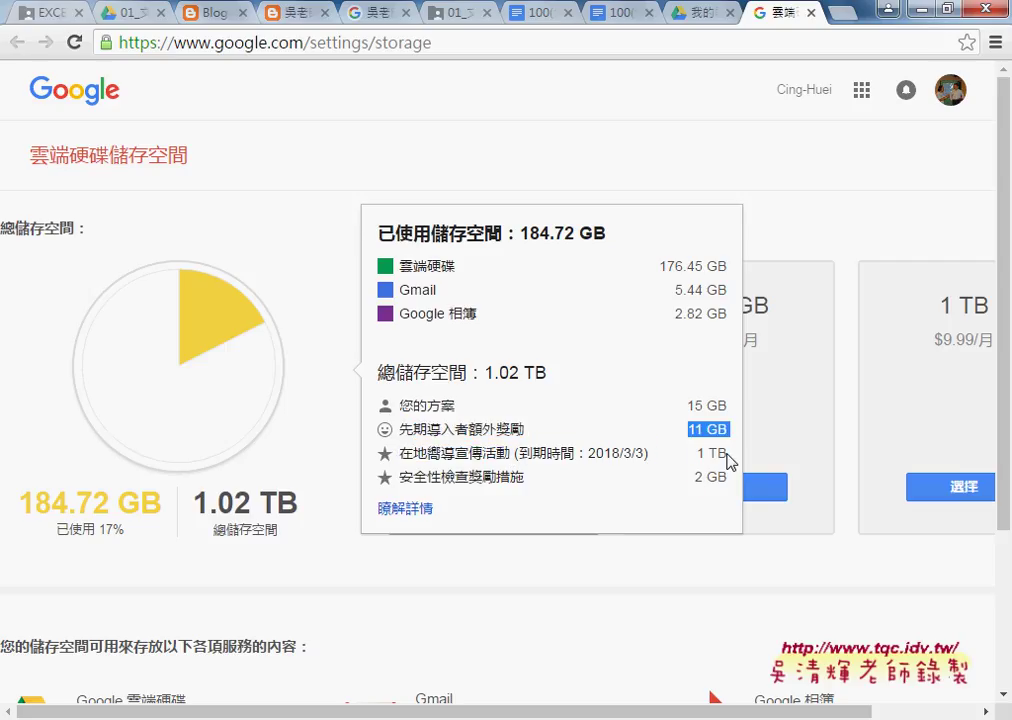
{"action": "left_click", "coordinate": [424, 453]}
{"action": "left_click_drag", "start_coordinate": [398, 453], "coordinate": [456, 453]}
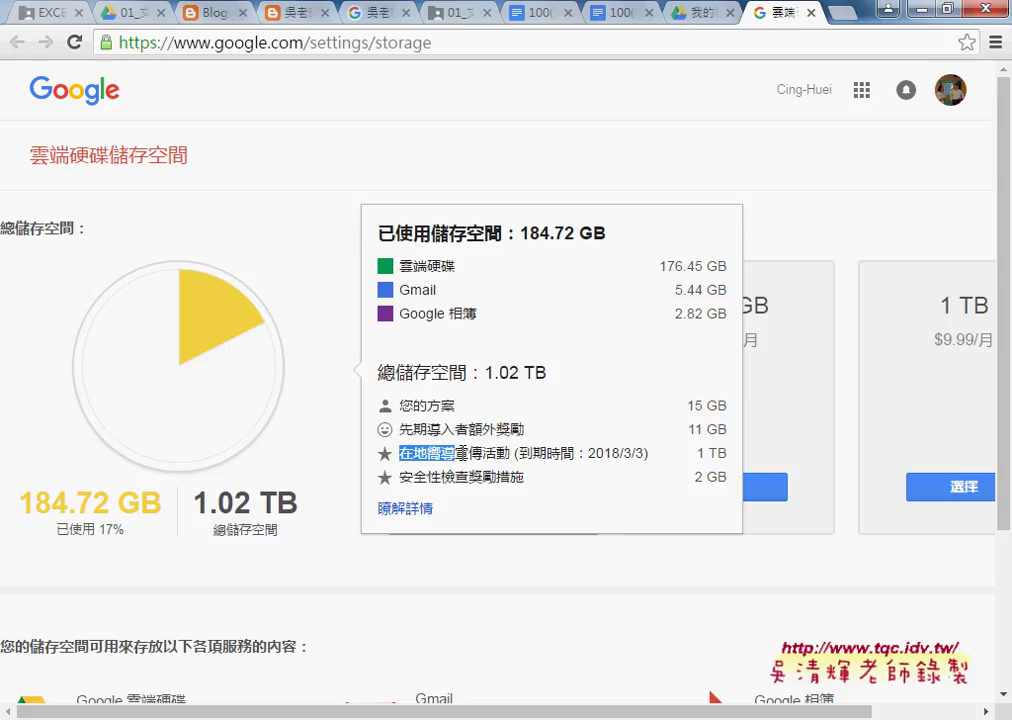
Step: Search Google for the selected words 在地嚮導 and skim the results
{"action": "right_click", "coordinate": [430, 455]}
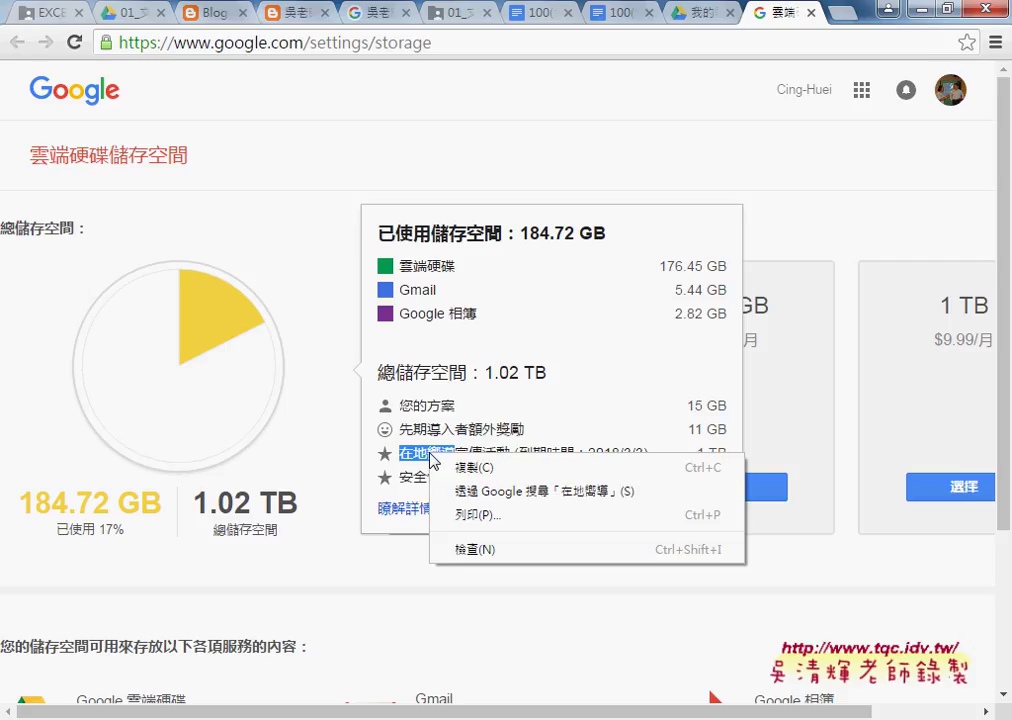
{"action": "left_click", "coordinate": [488, 494]}
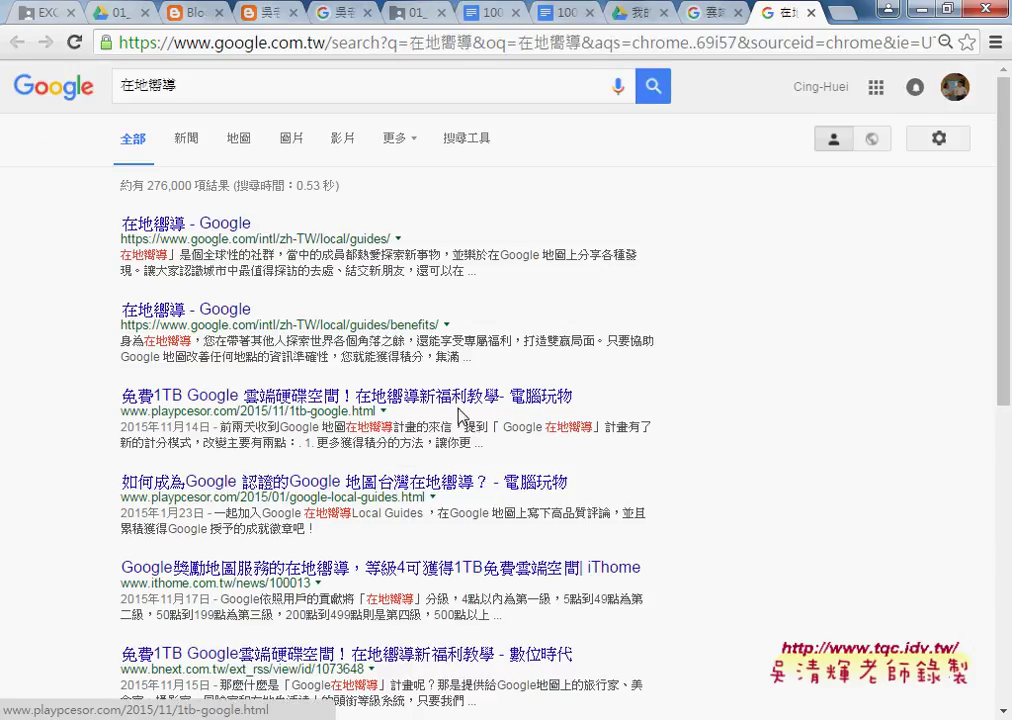
{"action": "scroll", "coordinate": [365, 380], "scroll_direction": "down", "scroll_amount": 2}
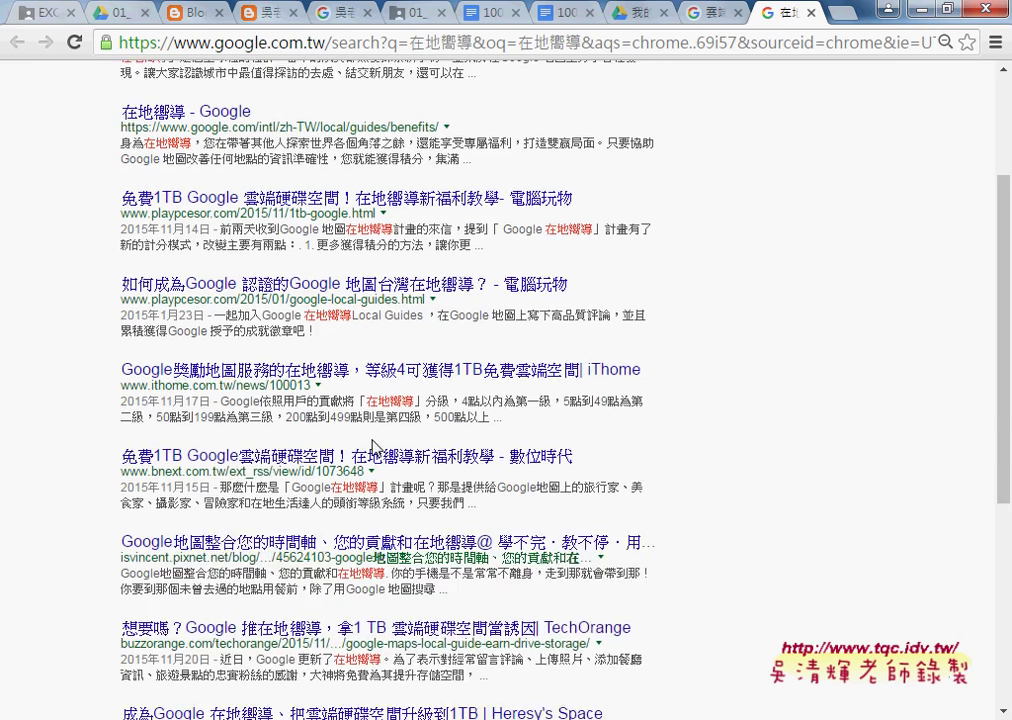
{"action": "scroll", "coordinate": [372, 430], "scroll_direction": "down", "scroll_amount": 1}
{"action": "scroll", "coordinate": [376, 450], "scroll_direction": "down", "scroll_amount": 1}
{"action": "scroll", "coordinate": [375, 450], "scroll_direction": "down", "scroll_amount": 1}
{"action": "scroll", "coordinate": [375, 445], "scroll_direction": "up", "scroll_amount": 2}
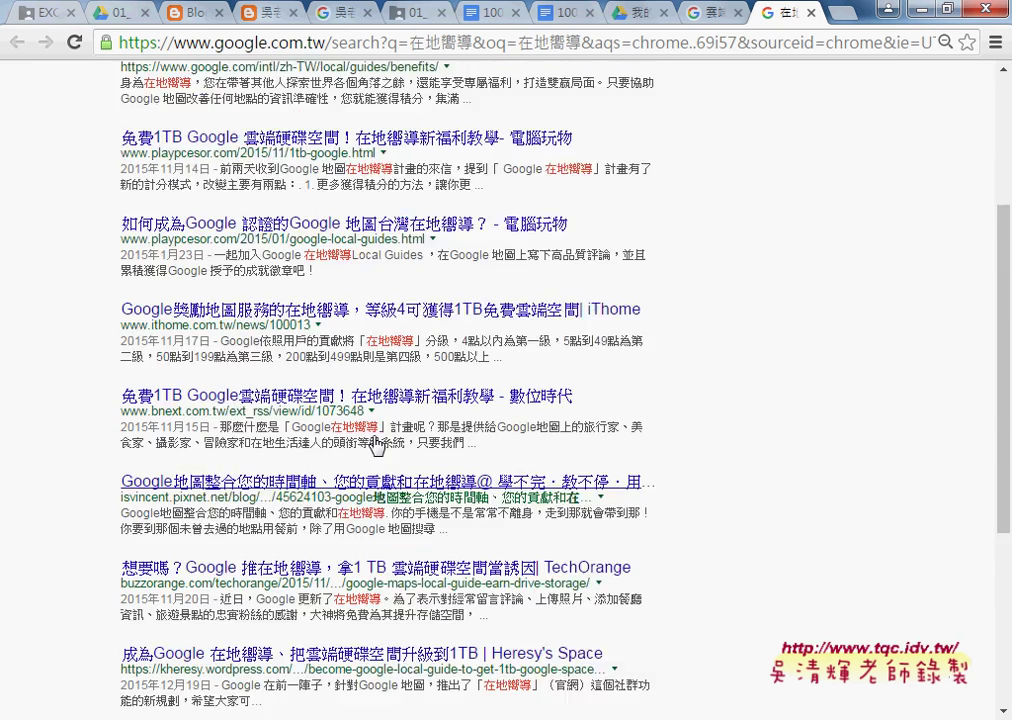
{"action": "scroll", "coordinate": [350, 420], "scroll_direction": "up", "scroll_amount": 3}
Step: Refine the search by adding the teacher's name to the 在地嚮導 query
{"action": "left_click", "coordinate": [223, 87]}
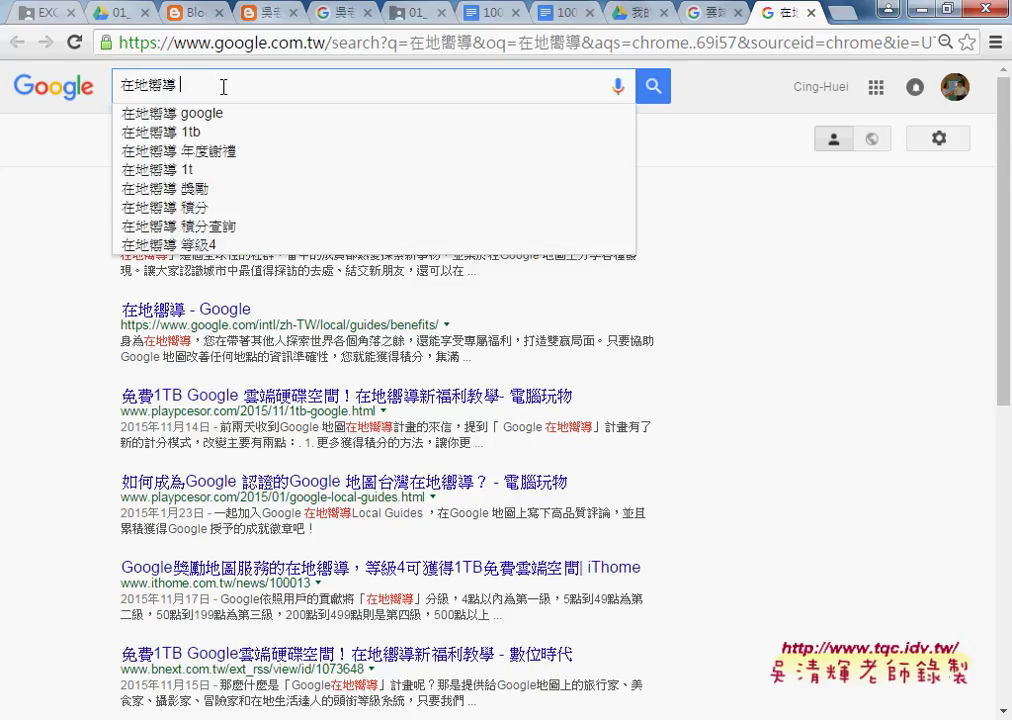
{"action": "left_click", "coordinate": [275, 521]}
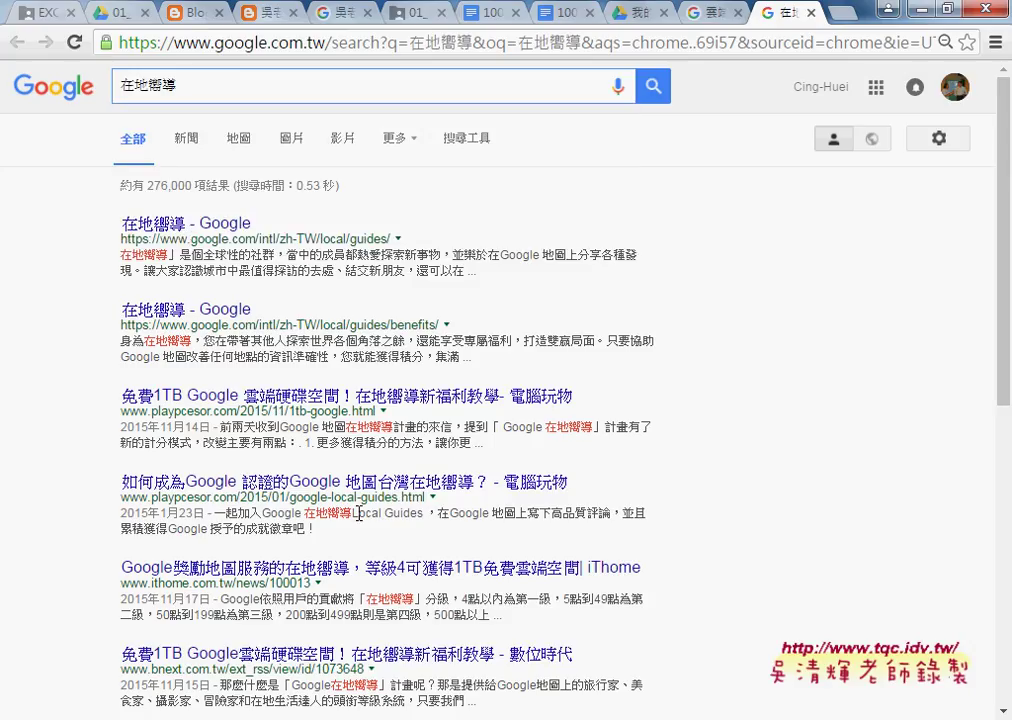
{"action": "type", "text": "無"}
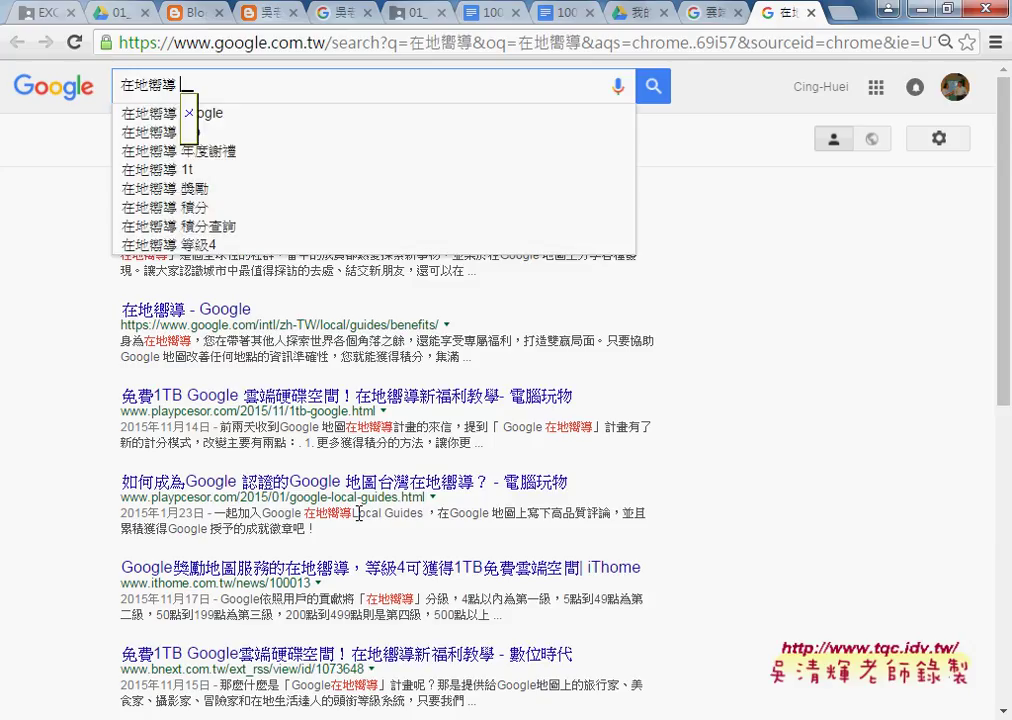
{"action": "type", "text": "老"}
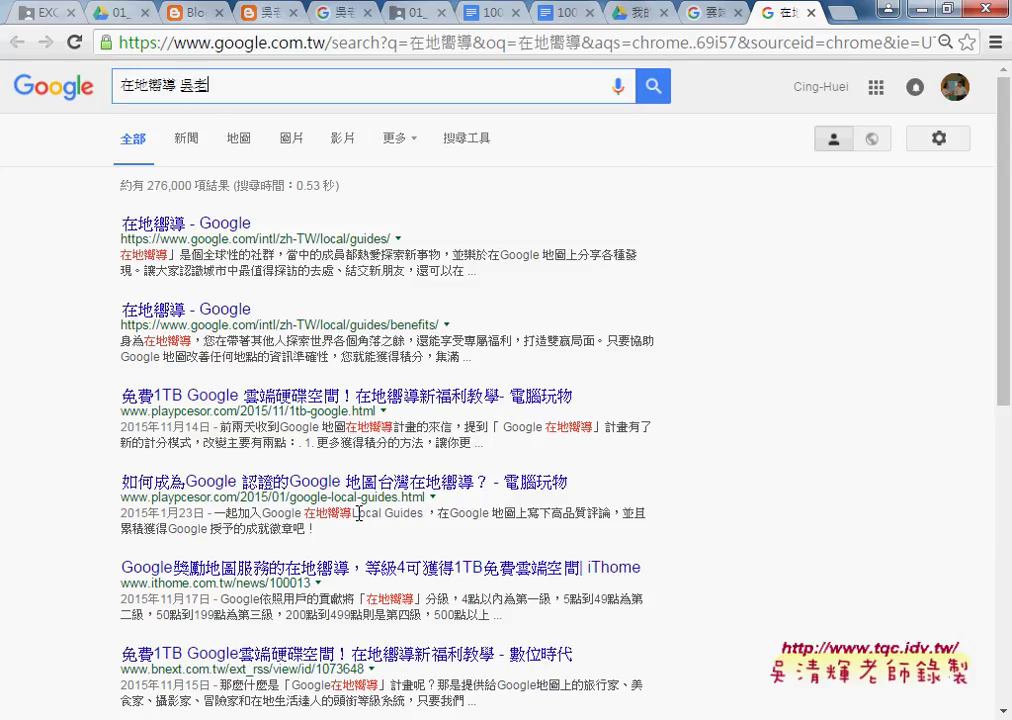
{"action": "type", "text": "師"}
{"action": "key", "text": "Return"}
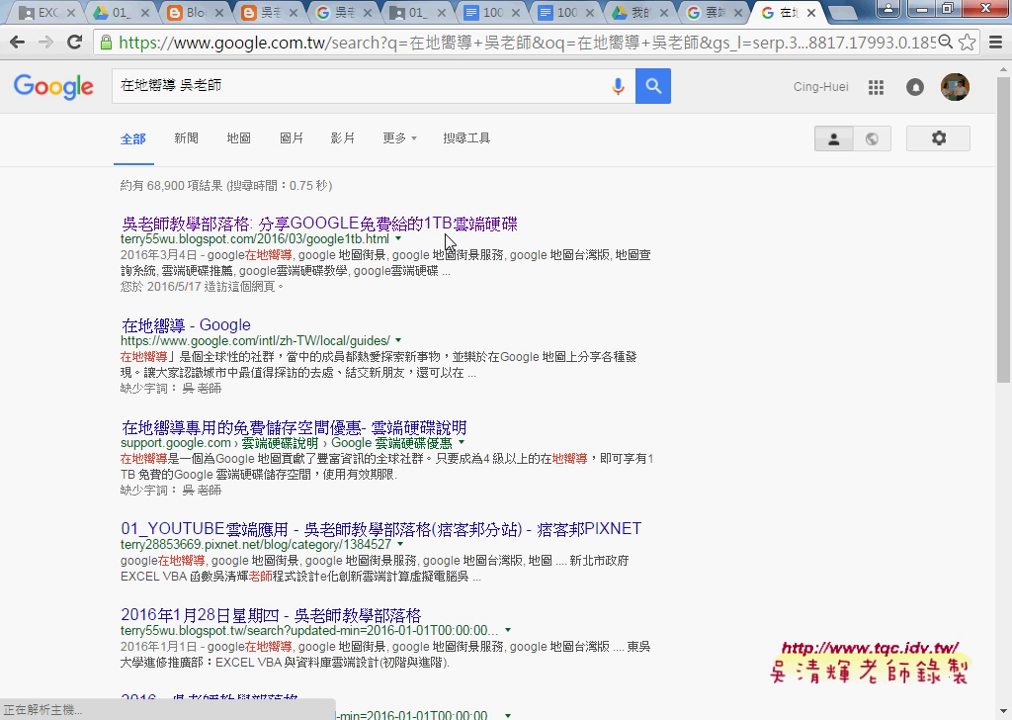
Step: Open the free 1TB Drive blog post and highlight 兩年 and NT$8000元 in the article
{"action": "left_click", "coordinate": [490, 224]}
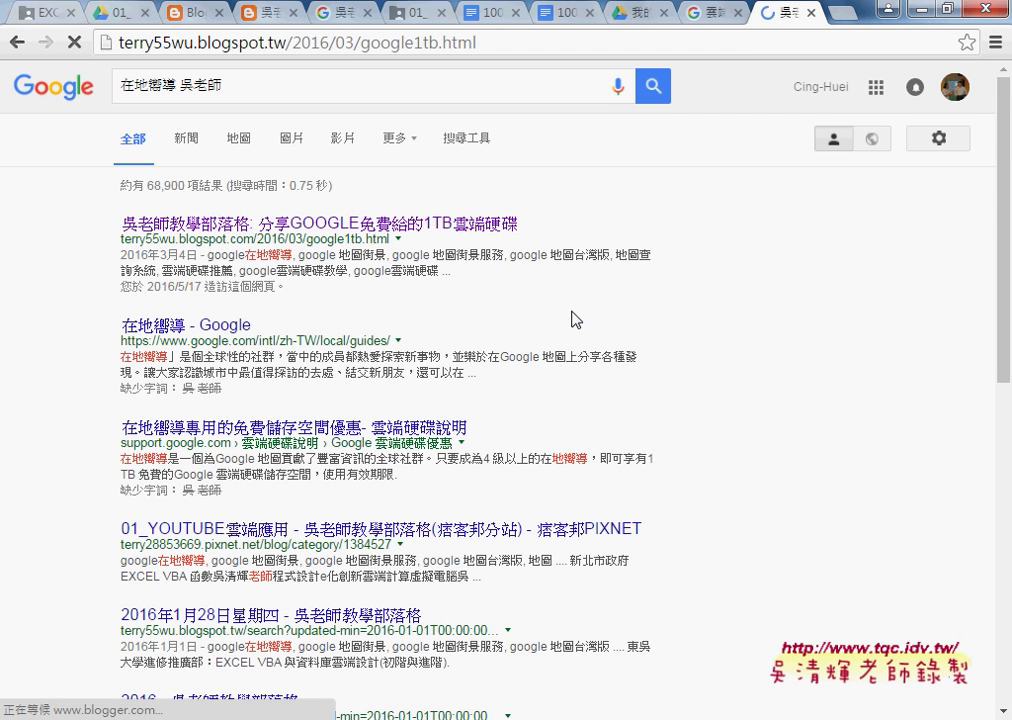
{"action": "scroll", "coordinate": [662, 349], "scroll_direction": "down", "scroll_amount": 3}
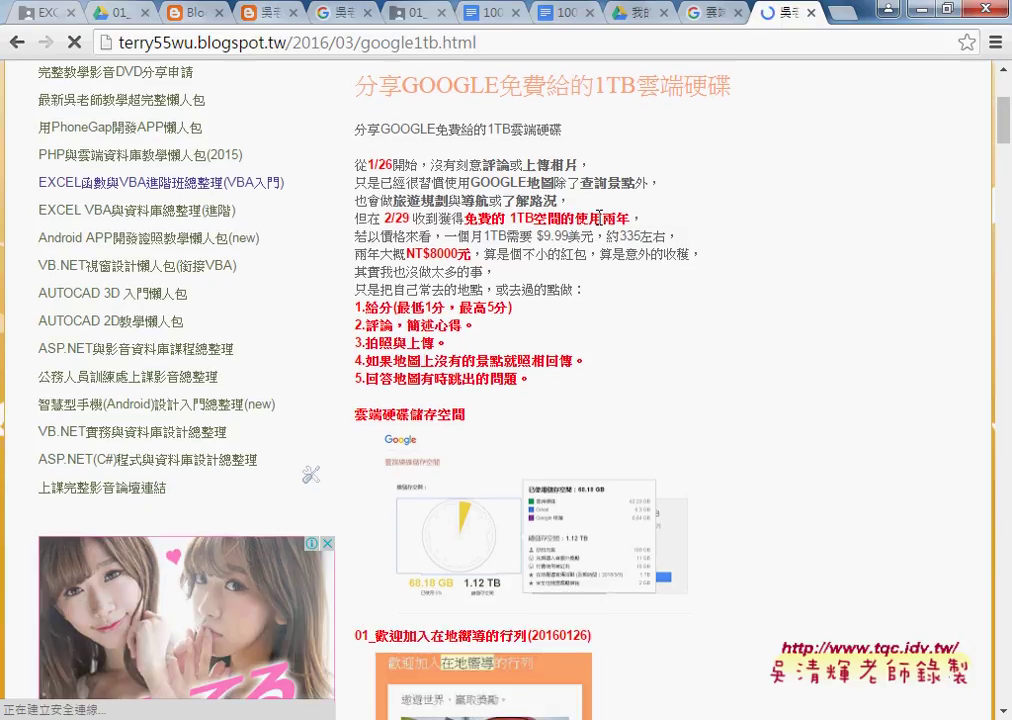
{"action": "left_click_drag", "start_coordinate": [603, 218], "coordinate": [633, 218]}
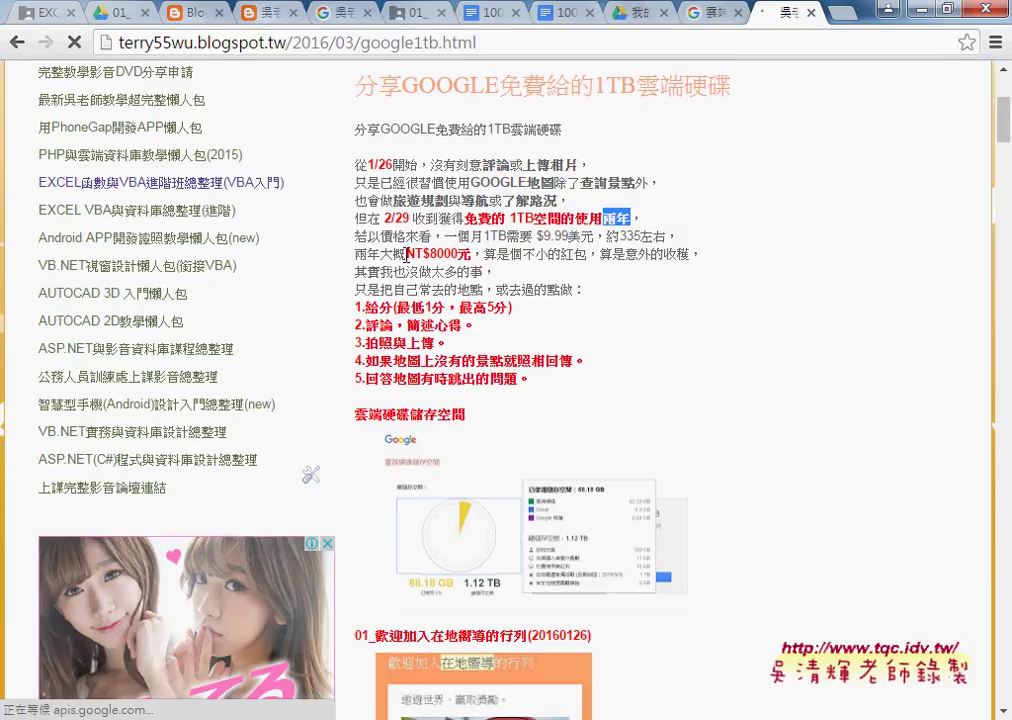
{"action": "left_click_drag", "start_coordinate": [406, 254], "coordinate": [470, 254]}
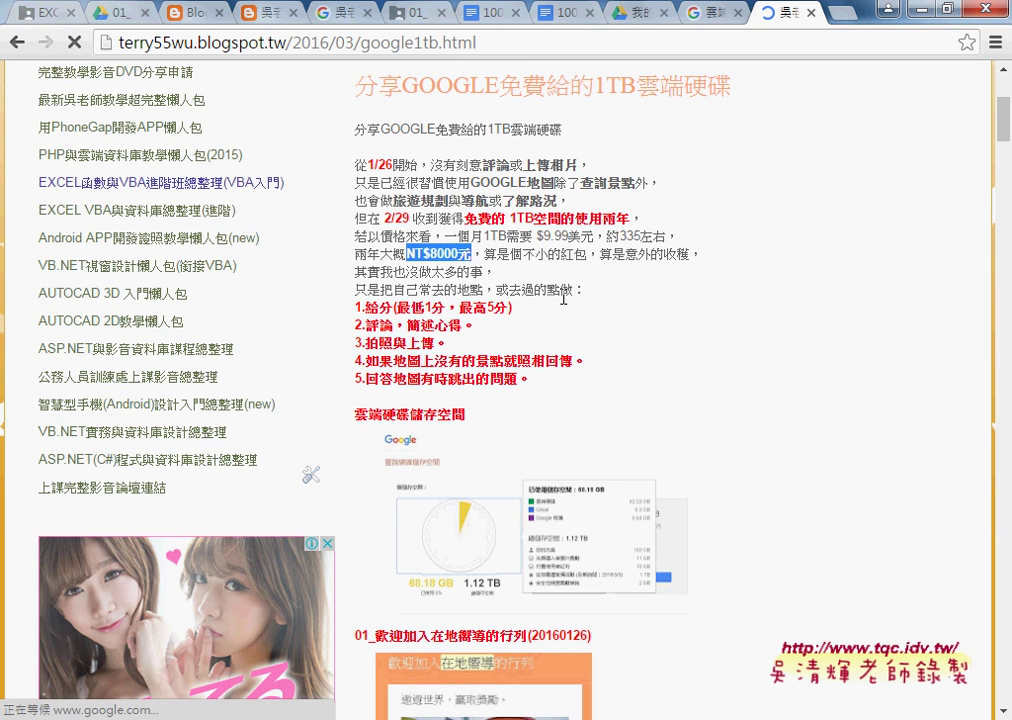
Step: Scroll down the post to the Local Guides level badges section
{"action": "scroll", "coordinate": [599, 312], "scroll_direction": "down", "scroll_amount": 2}
{"action": "scroll", "coordinate": [599, 312], "scroll_direction": "down", "scroll_amount": 2}
{"action": "scroll", "coordinate": [750, 332], "scroll_direction": "down", "scroll_amount": 2}
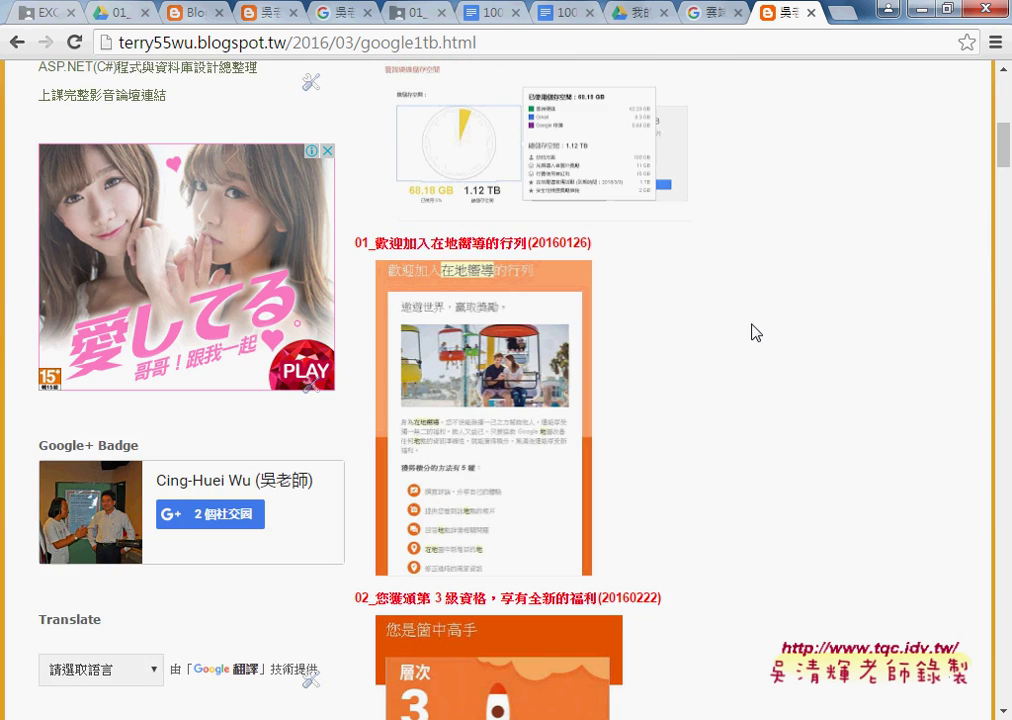
{"action": "scroll", "coordinate": [750, 332], "scroll_direction": "down", "scroll_amount": 1}
{"action": "scroll", "coordinate": [757, 331], "scroll_direction": "down", "scroll_amount": 3}
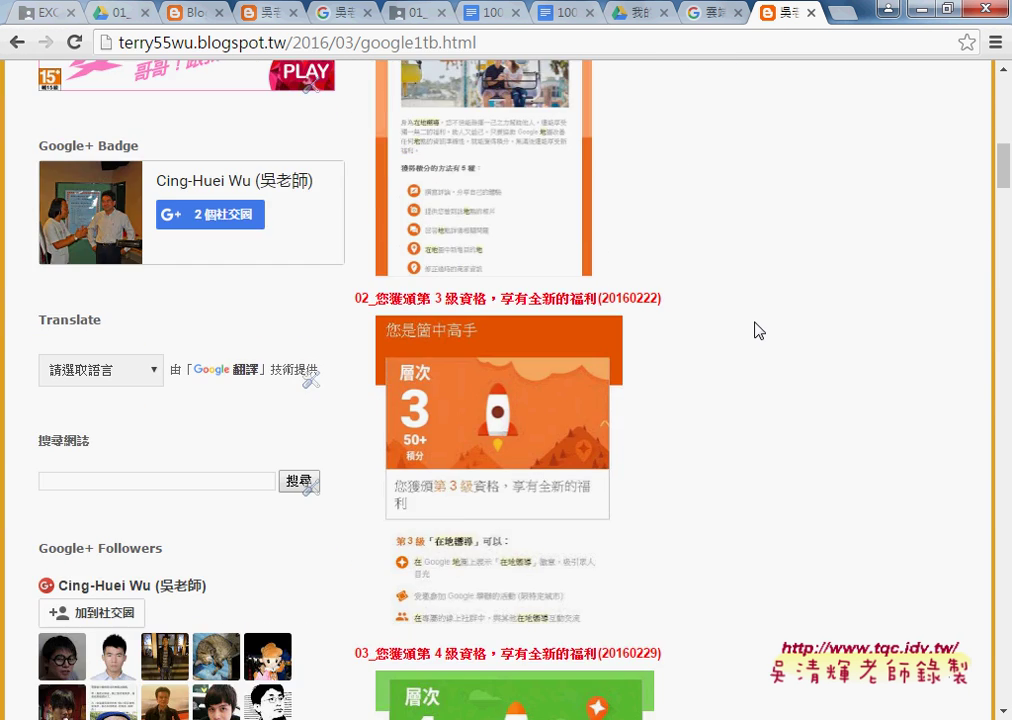
{"action": "scroll", "coordinate": [757, 330], "scroll_direction": "down", "scroll_amount": 2}
{"action": "scroll", "coordinate": [535, 287], "scroll_direction": "down", "scroll_amount": 2}
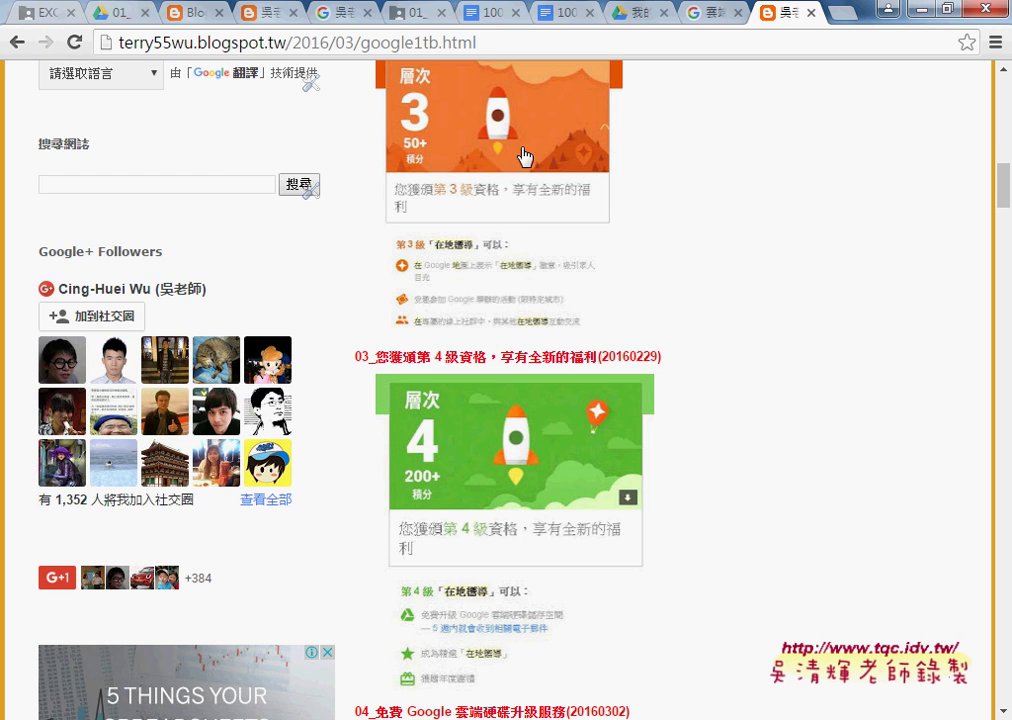
{"action": "scroll", "coordinate": [680, 384], "scroll_direction": "down", "scroll_amount": 3}
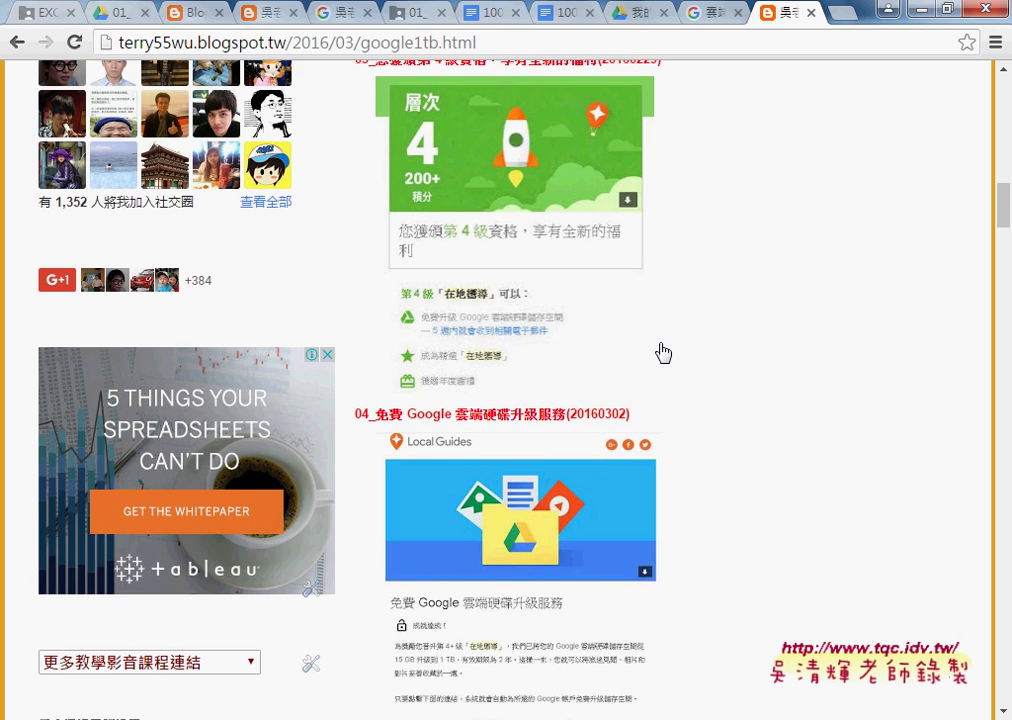
{"action": "scroll", "coordinate": [662, 350], "scroll_direction": "down", "scroll_amount": 1}
{"action": "scroll", "coordinate": [689, 362], "scroll_direction": "down", "scroll_amount": 2}
{"action": "scroll", "coordinate": [688, 363], "scroll_direction": "up", "scroll_amount": 2}
{"action": "scroll", "coordinate": [680, 360], "scroll_direction": "up", "scroll_amount": 1}
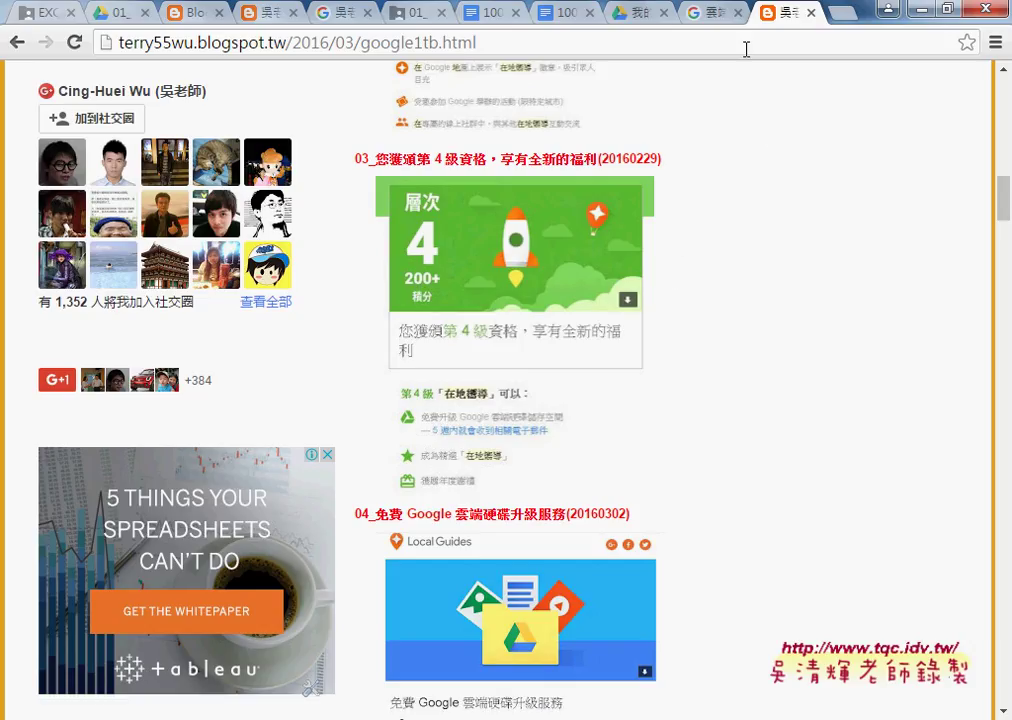
Step: Open Gmail in a new tab, browse Updates, Social and Promotions, and open the 在地嚮導 email
{"action": "left_click", "coordinate": [840, 13]}
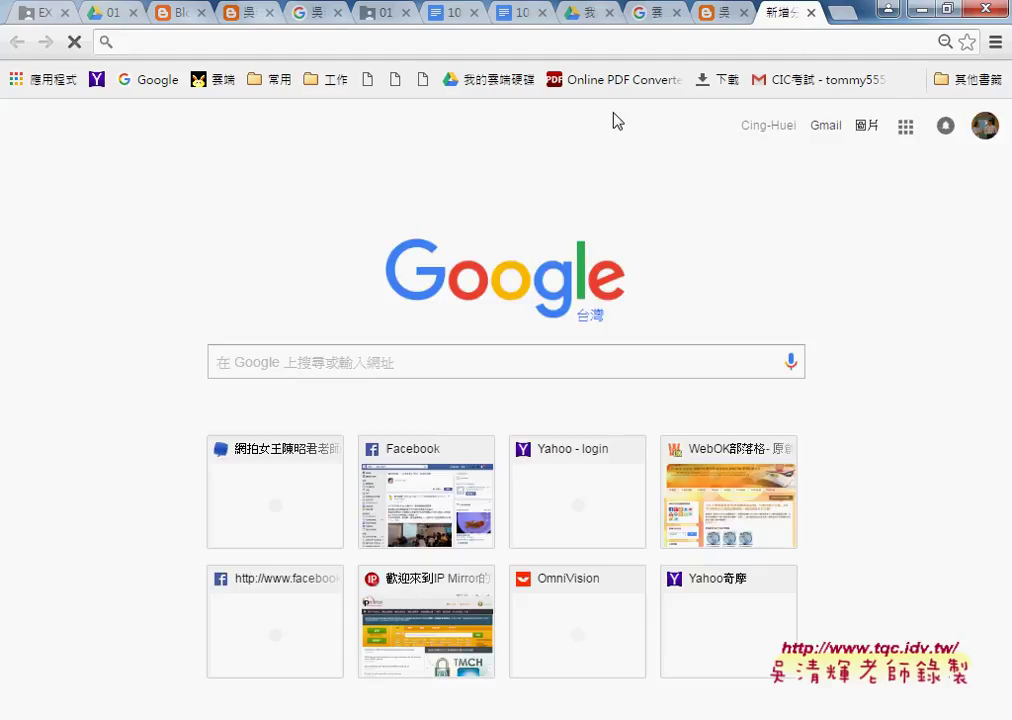
{"action": "left_click", "coordinate": [827, 127]}
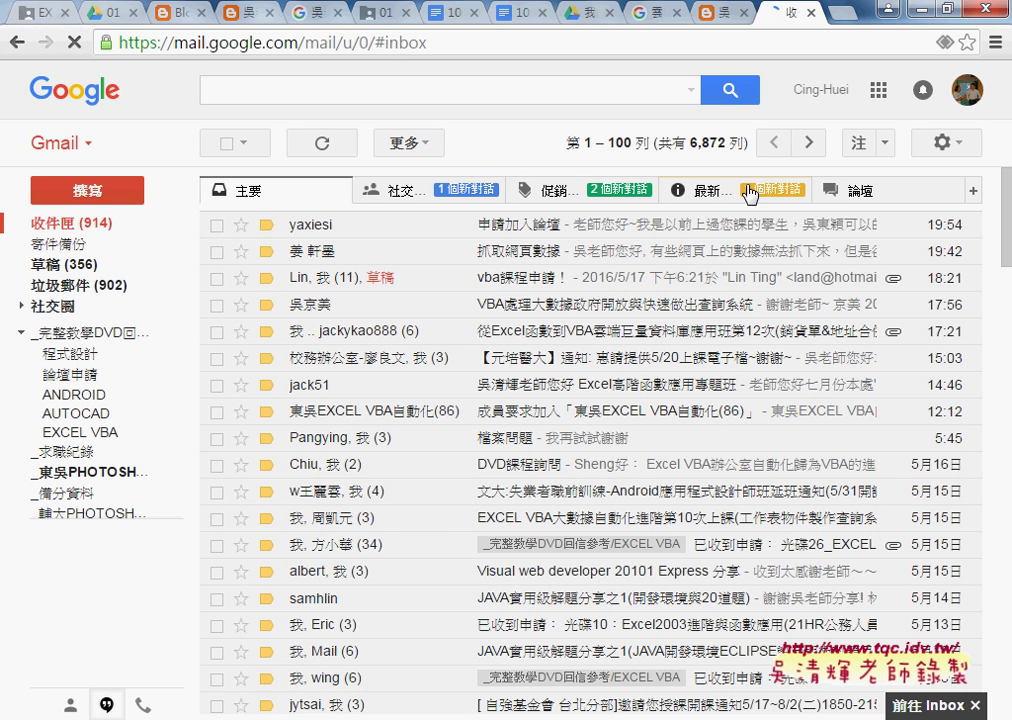
{"action": "left_click", "coordinate": [751, 192]}
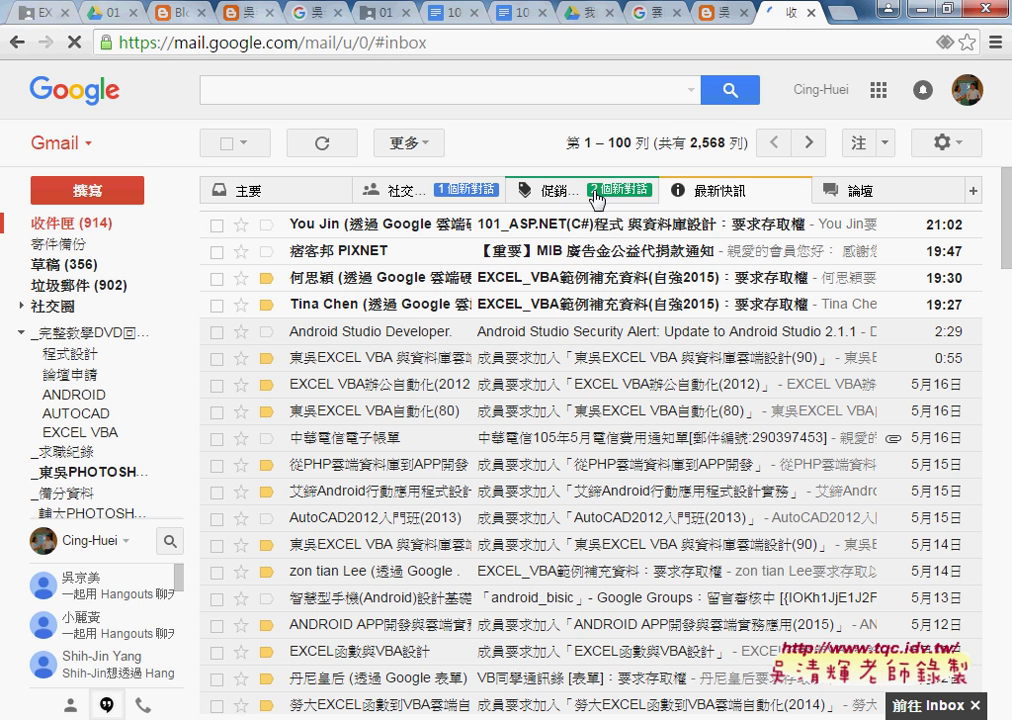
{"action": "left_click", "coordinate": [470, 196]}
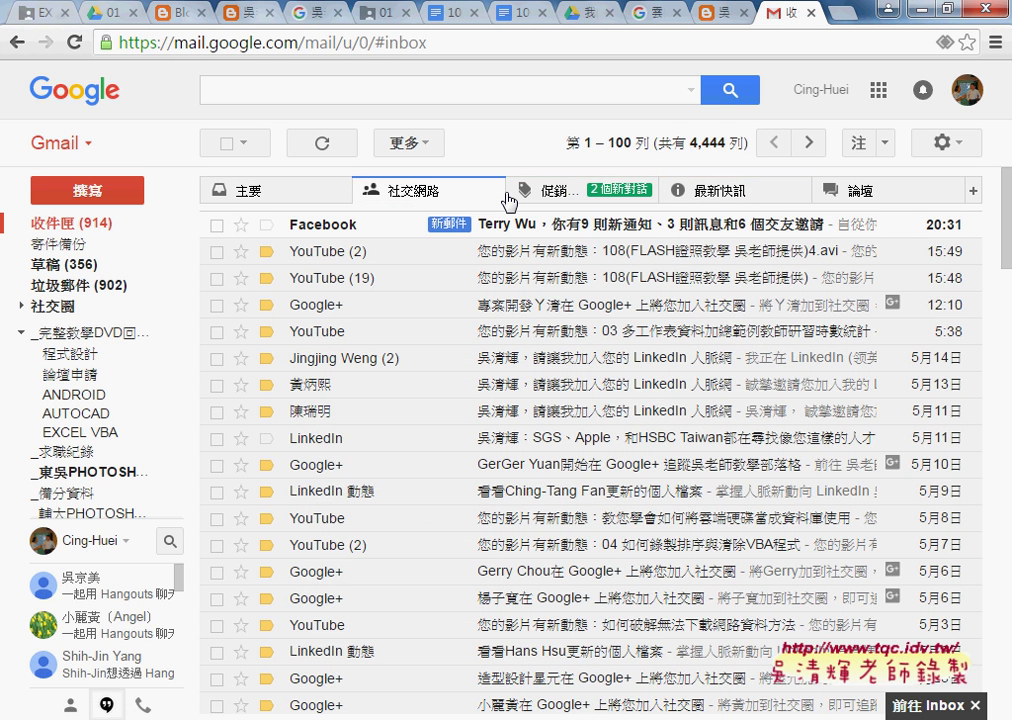
{"action": "left_click", "coordinate": [620, 201]}
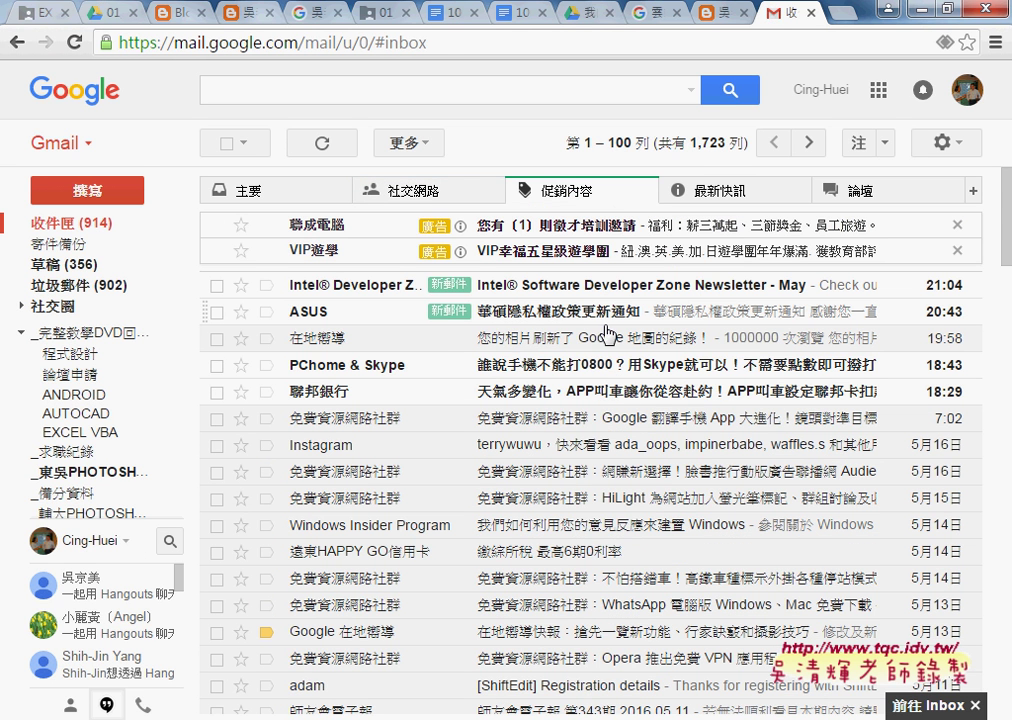
{"action": "left_click", "coordinate": [590, 336]}
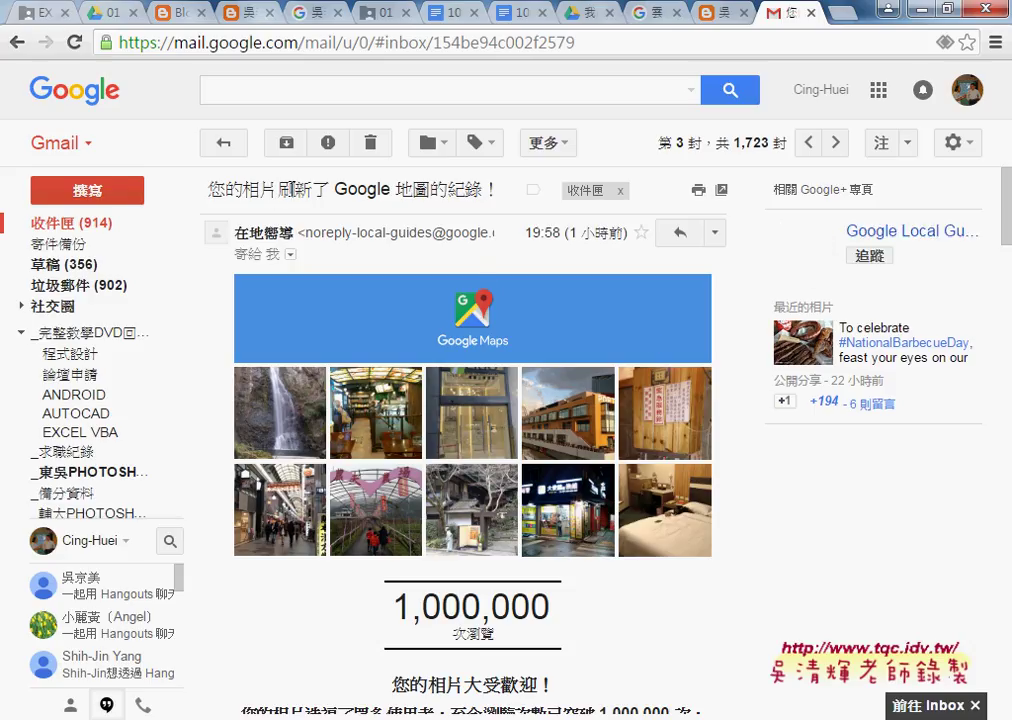
{"action": "left_click_drag", "start_coordinate": [278, 189], "coordinate": [483, 190]}
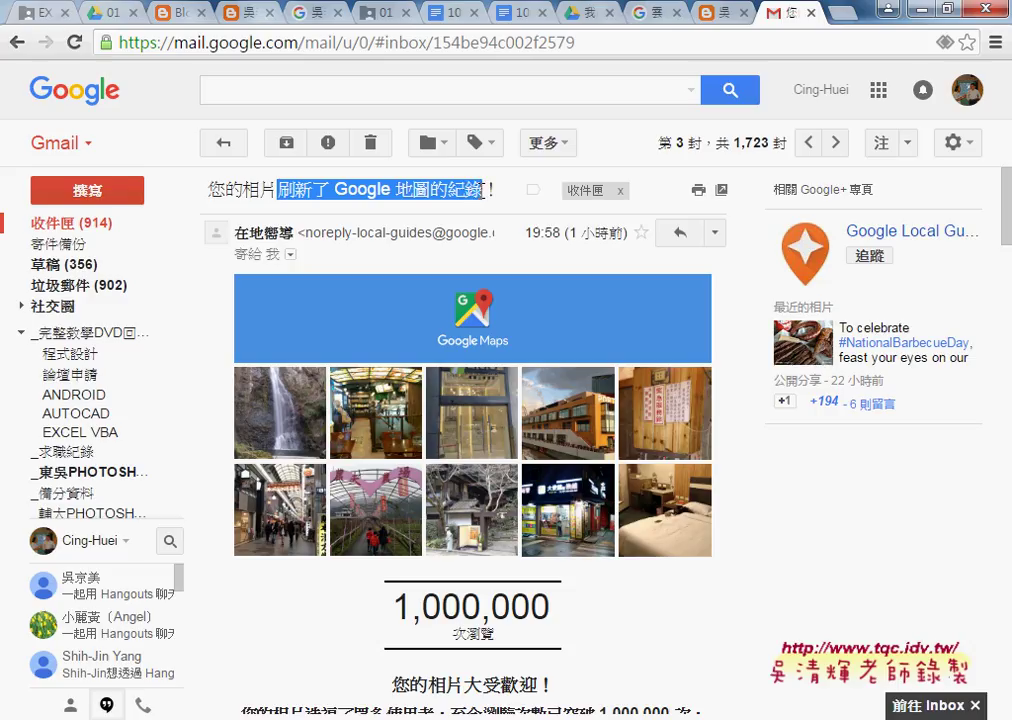
{"action": "scroll", "coordinate": [489, 248], "scroll_direction": "down", "scroll_amount": 1}
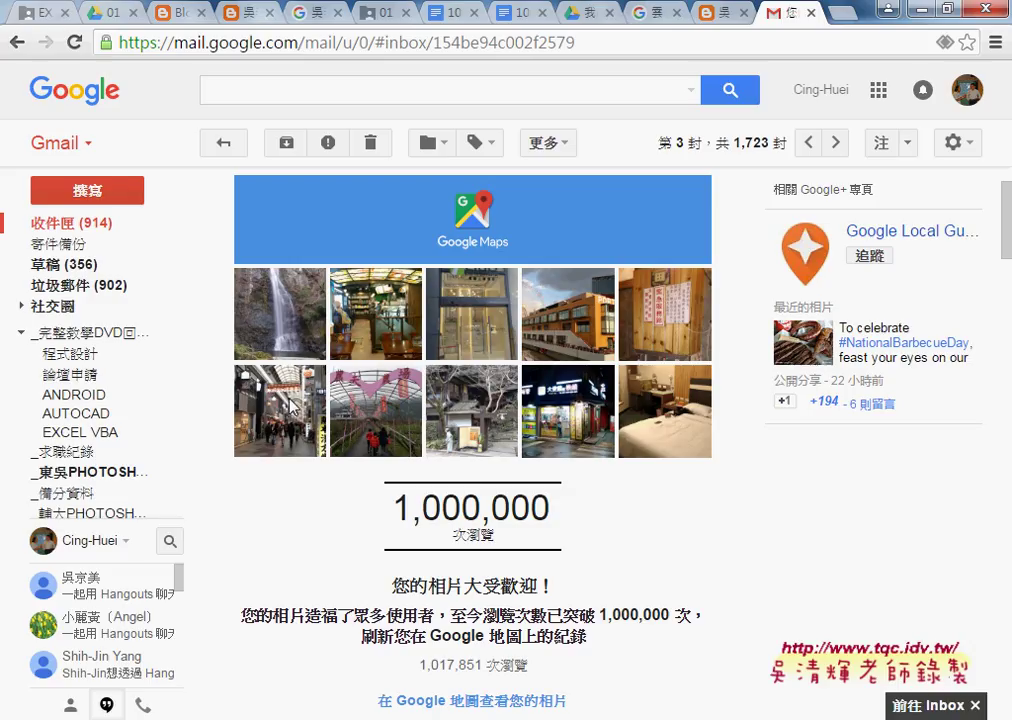
{"action": "scroll", "coordinate": [572, 416], "scroll_direction": "down", "scroll_amount": 2}
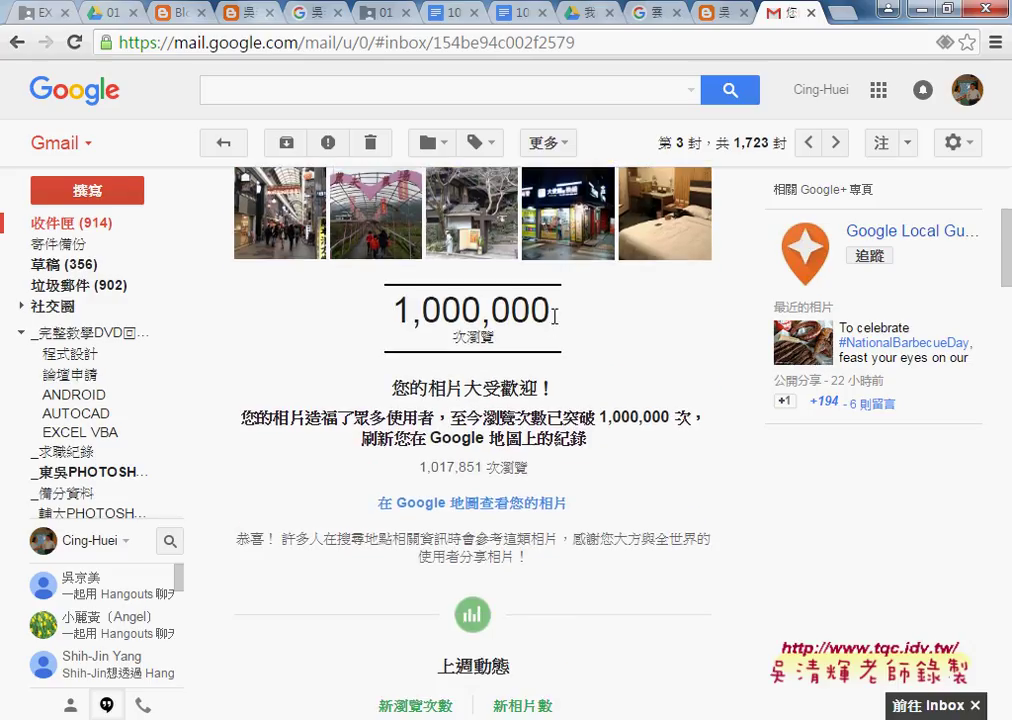
{"action": "left_click_drag", "start_coordinate": [555, 316], "coordinate": [390, 312]}
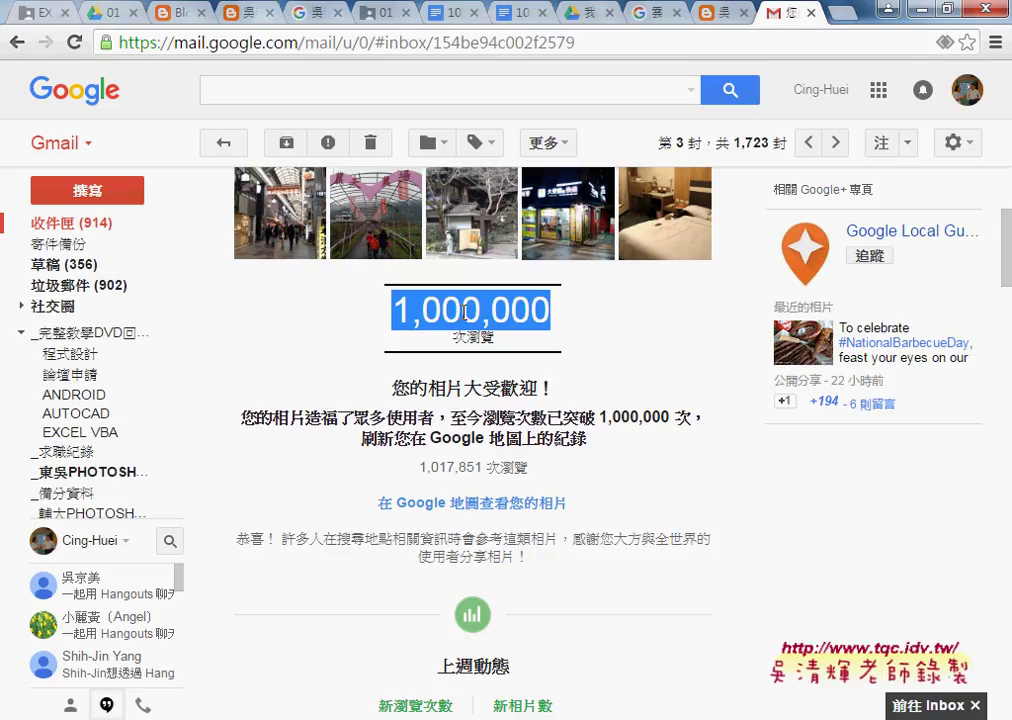
{"action": "scroll", "coordinate": [465, 311], "scroll_direction": "up", "scroll_amount": 1}
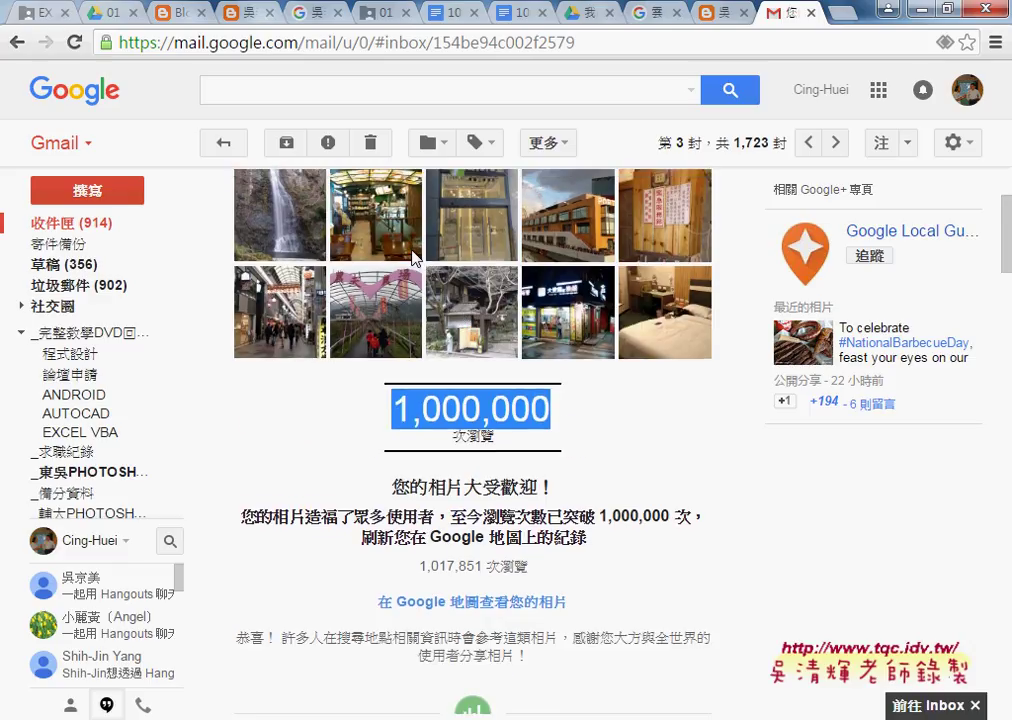
Step: Switch back to Google Drive's storage page showing 184.72 GB used of 1.02 TB
{"action": "left_click", "coordinate": [712, 20]}
{"action": "left_click", "coordinate": [588, 18]}
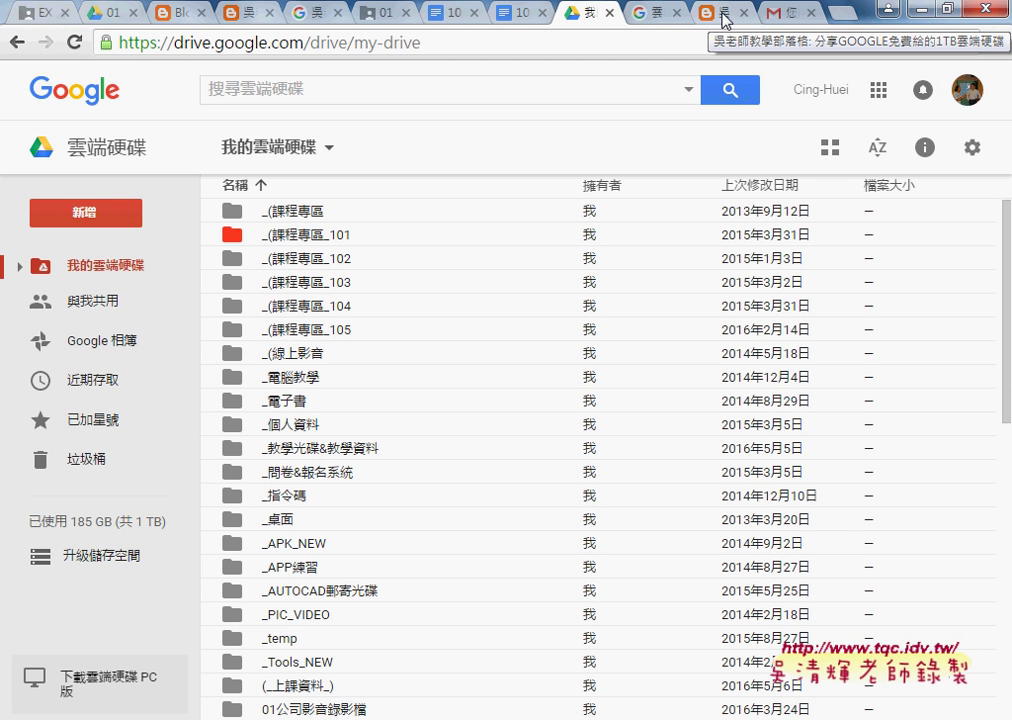
{"action": "left_click", "coordinate": [662, 14]}
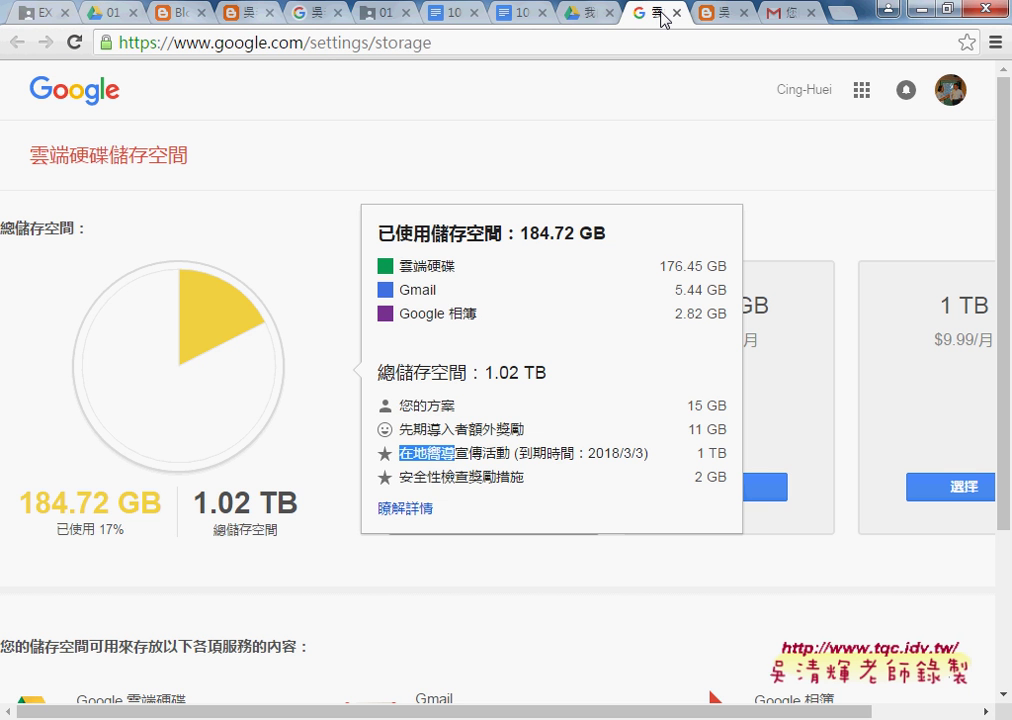
Step: Minimize Chrome, review the module's macro code in the VBA editor, and return to the worksheet
{"action": "left_click", "coordinate": [921, 12]}
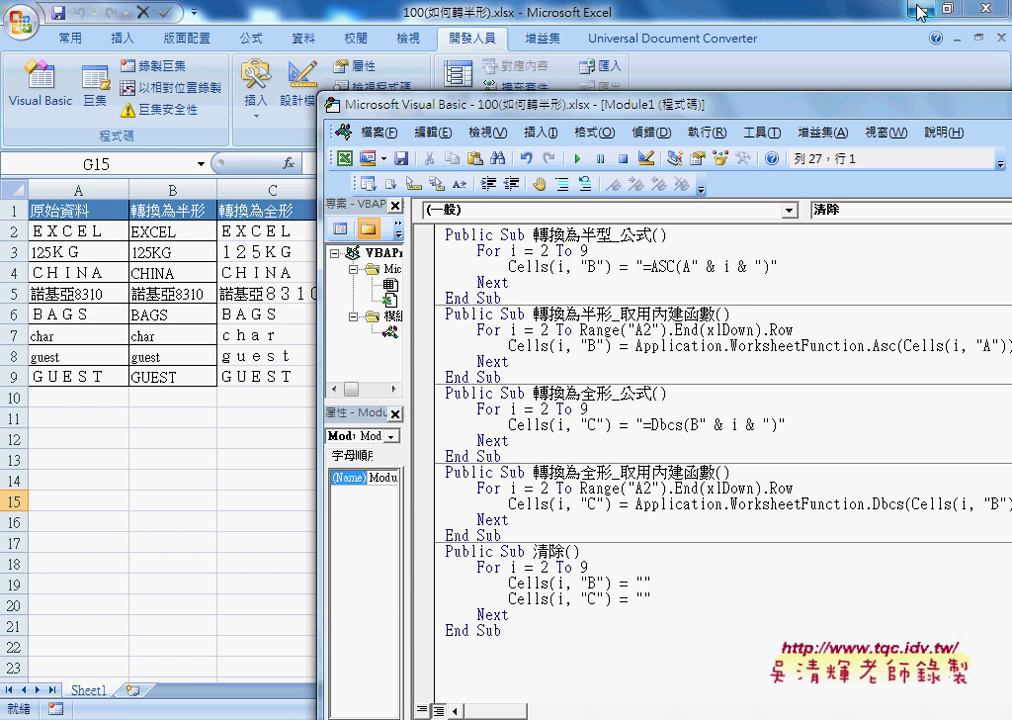
{"action": "left_click_drag", "start_coordinate": [702, 108], "coordinate": [724, 43]}
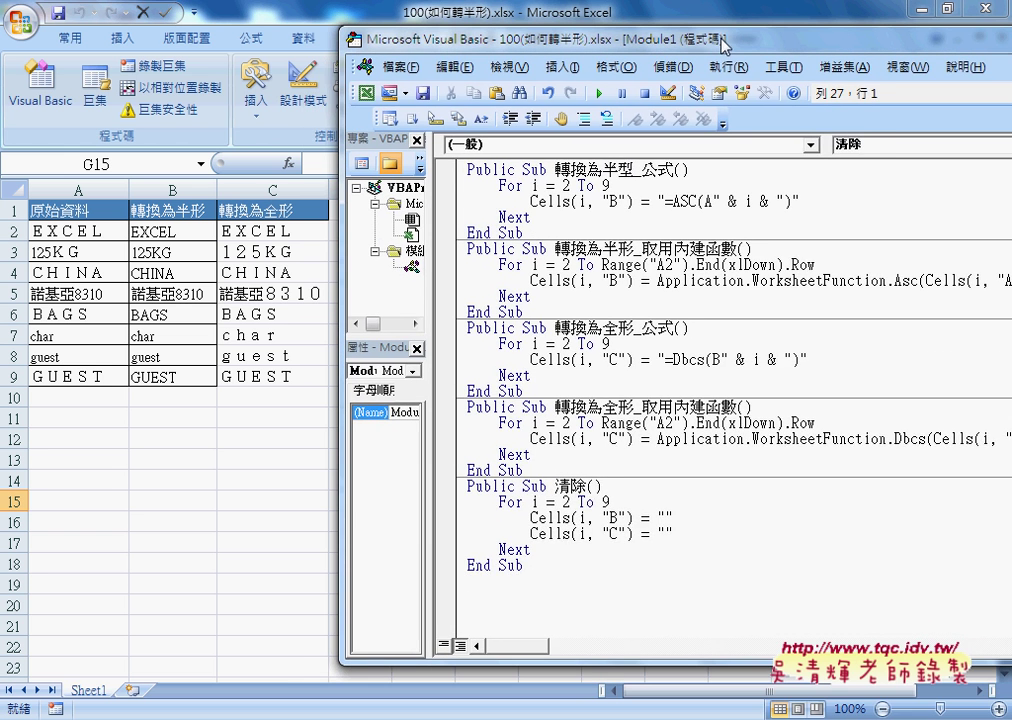
{"action": "left_click_drag", "start_coordinate": [546, 592], "coordinate": [466, 170]}
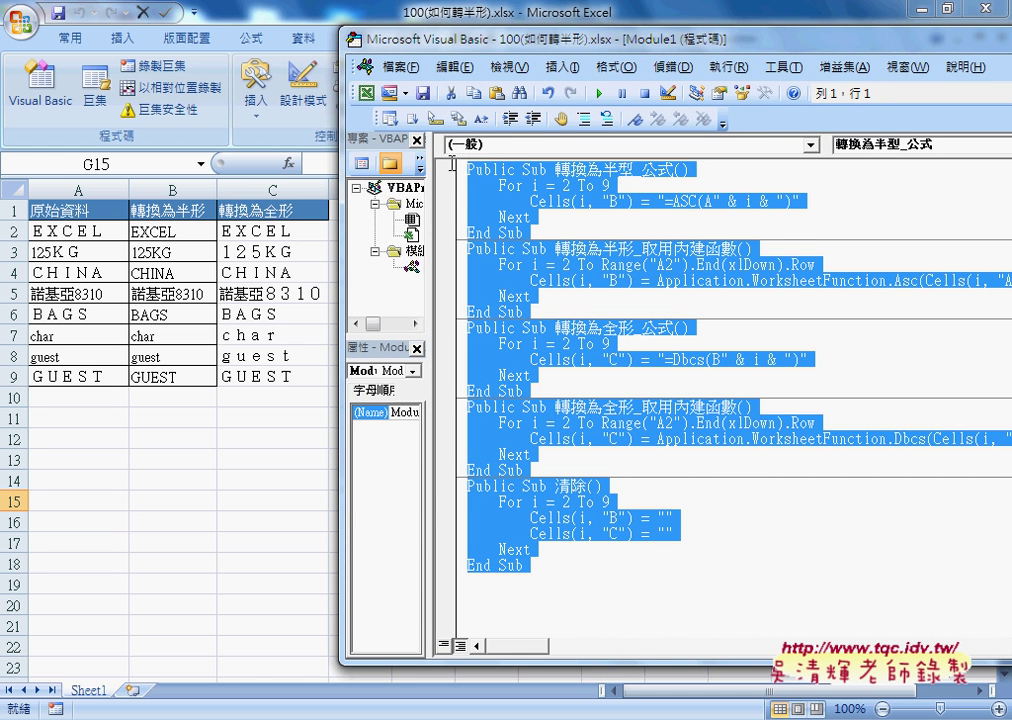
{"action": "left_click", "coordinate": [532, 170]}
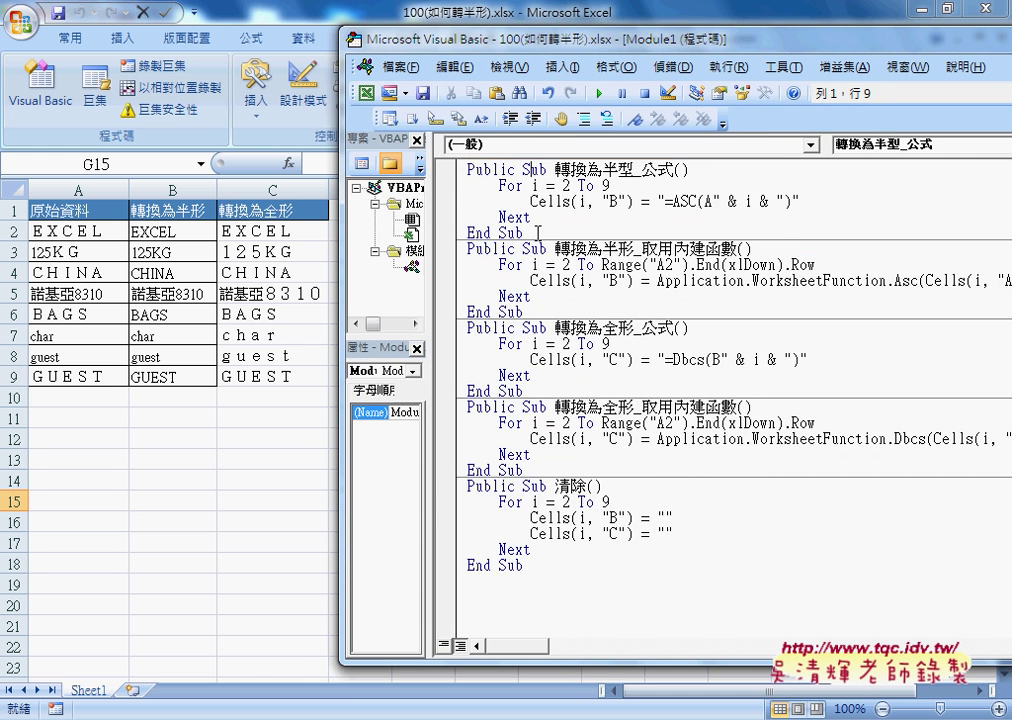
{"action": "left_click", "coordinate": [243, 522]}
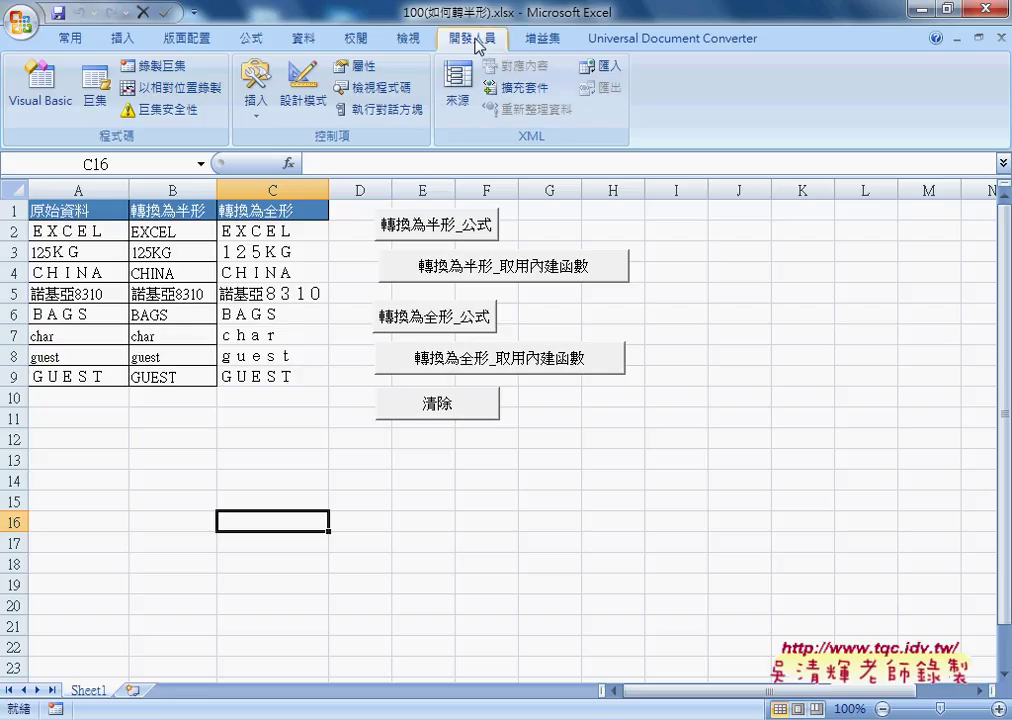
Step: Drop down the Developer tab's Insert palette of Form and ActiveX controls
{"action": "left_click", "coordinate": [257, 105]}
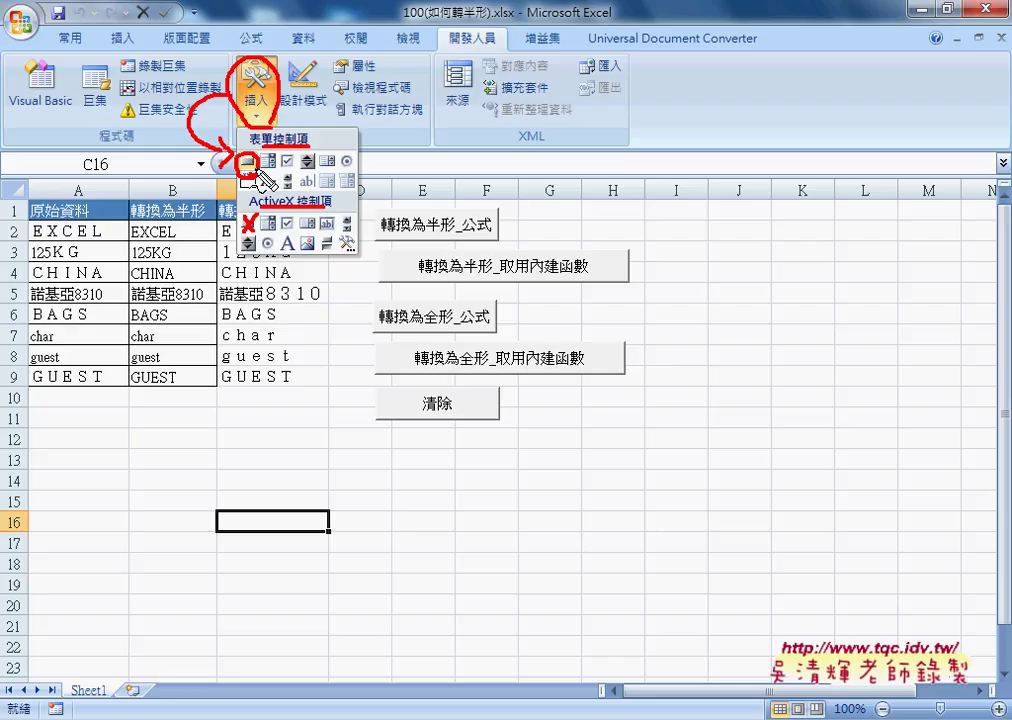
Step: Draw a Form Button over J1:K2 and assign it the 轉換為半型_公式 macro
{"action": "left_click", "coordinate": [258, 172]}
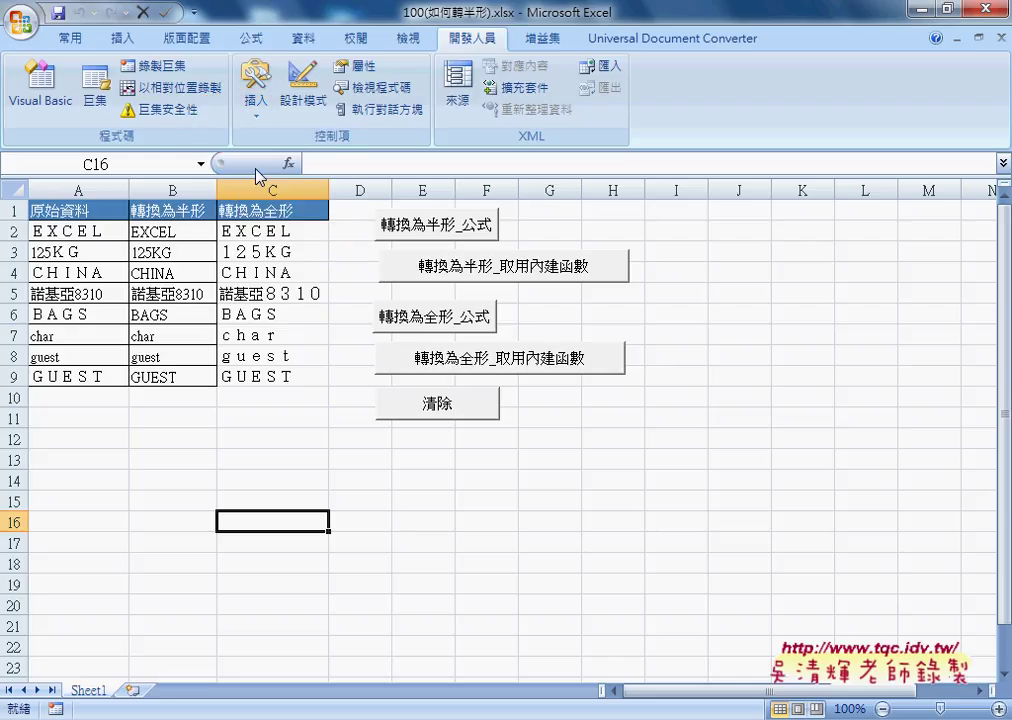
{"action": "left_click", "coordinate": [256, 100]}
{"action": "left_click", "coordinate": [251, 163]}
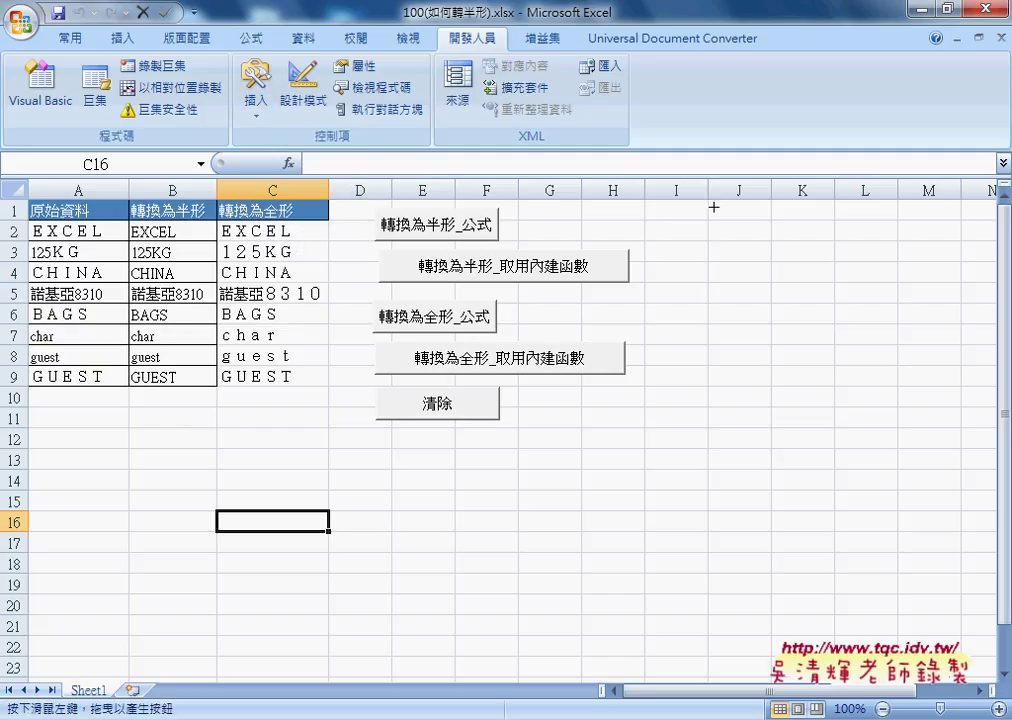
{"action": "left_click_drag", "start_coordinate": [714, 207], "coordinate": [802, 245]}
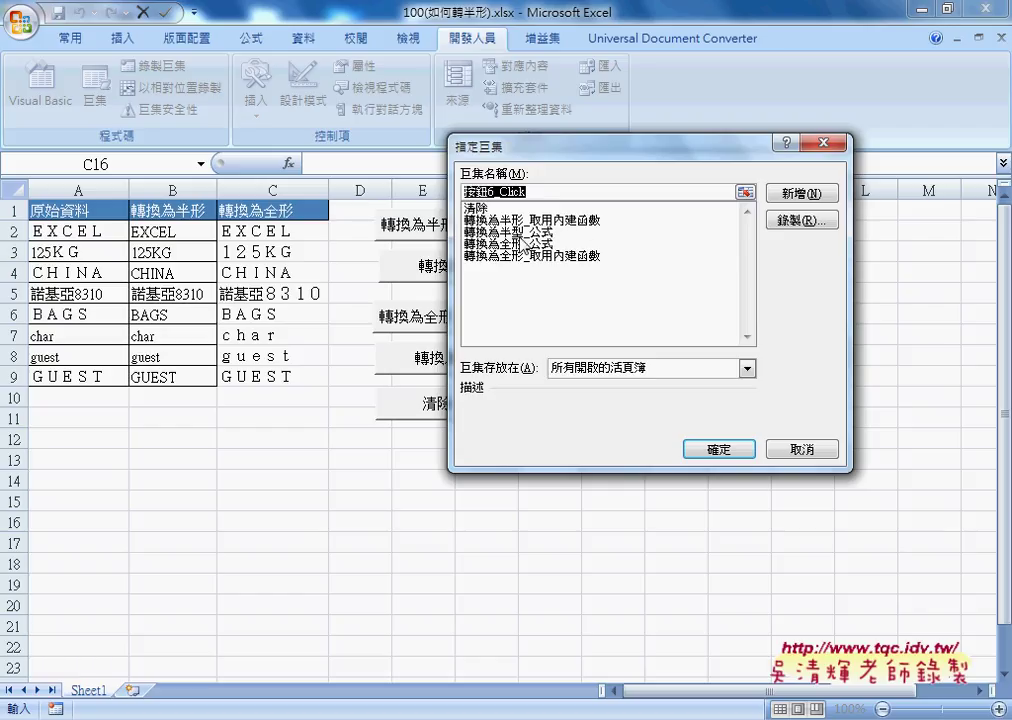
{"action": "left_click", "coordinate": [545, 231]}
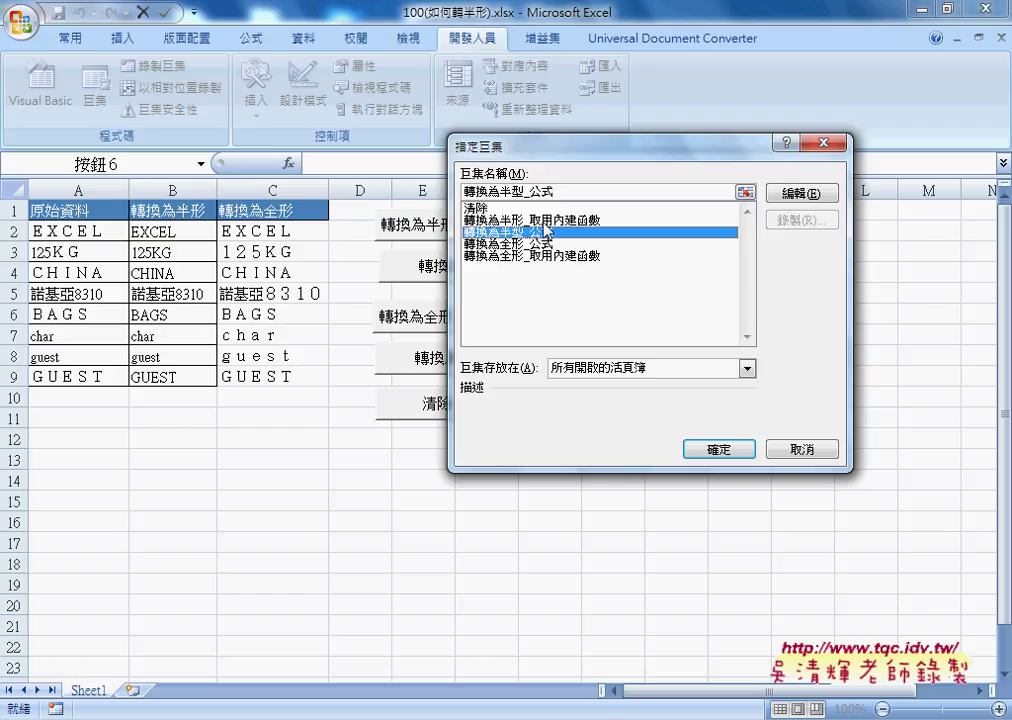
{"action": "left_click_drag", "start_coordinate": [560, 191], "coordinate": [494, 192]}
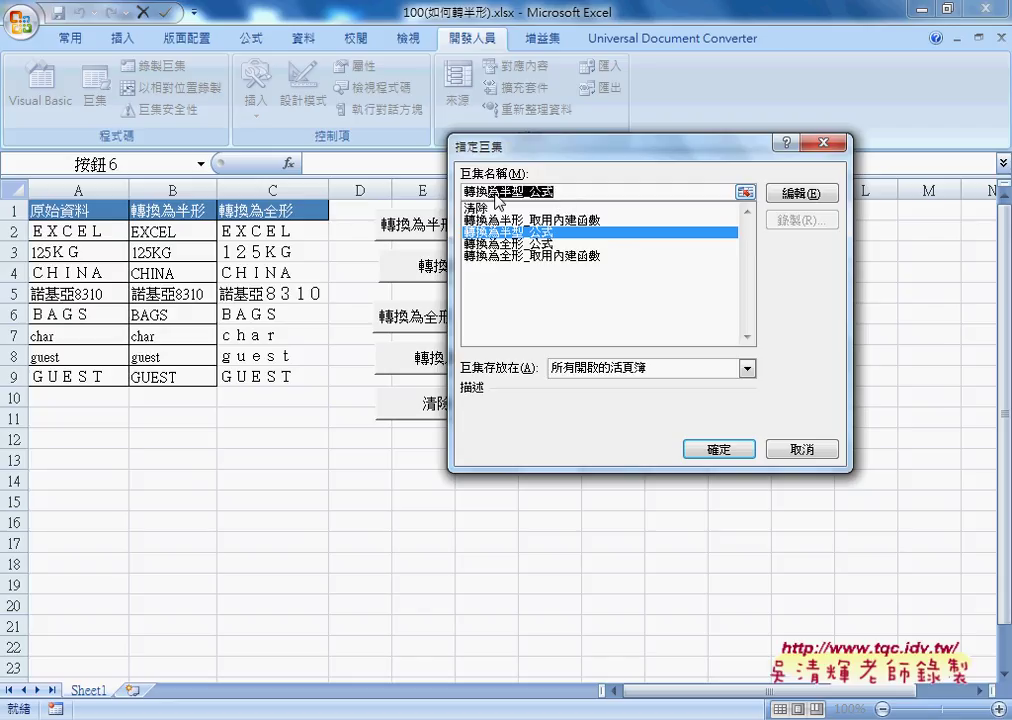
{"action": "right_click", "coordinate": [510, 193]}
{"action": "left_click", "coordinate": [550, 228]}
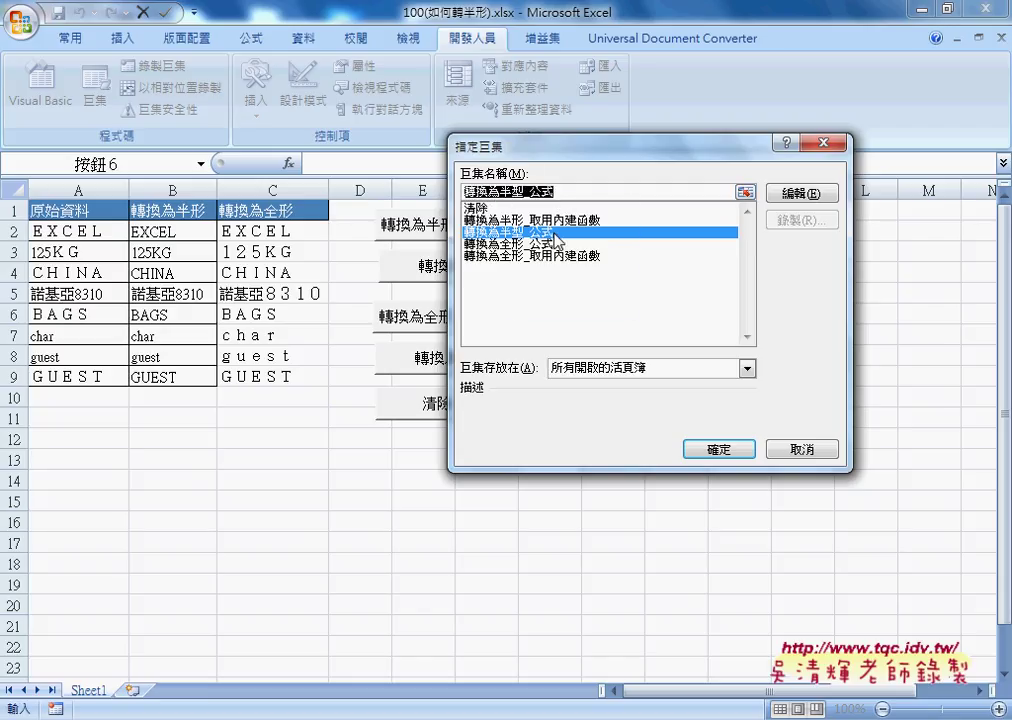
{"action": "left_click", "coordinate": [718, 449]}
Step: Caption the button 轉換為半型_公式 and widen it to span columns J through M
{"action": "left_click_drag", "start_coordinate": [745, 227], "coordinate": [813, 227]}
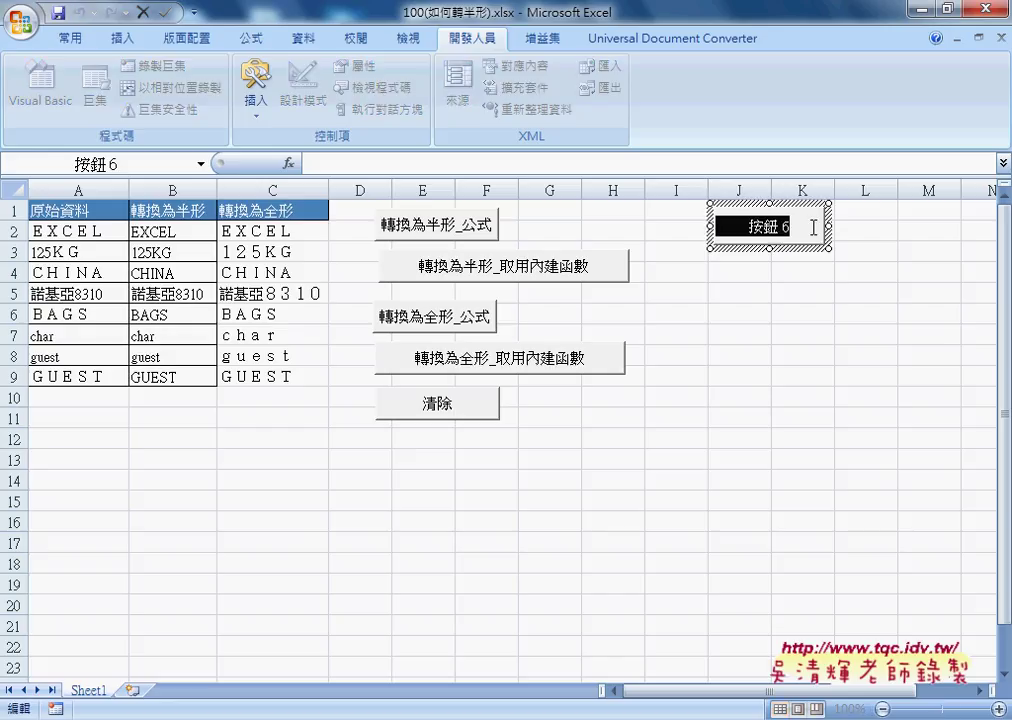
{"action": "key", "text": "ctrl+v"}
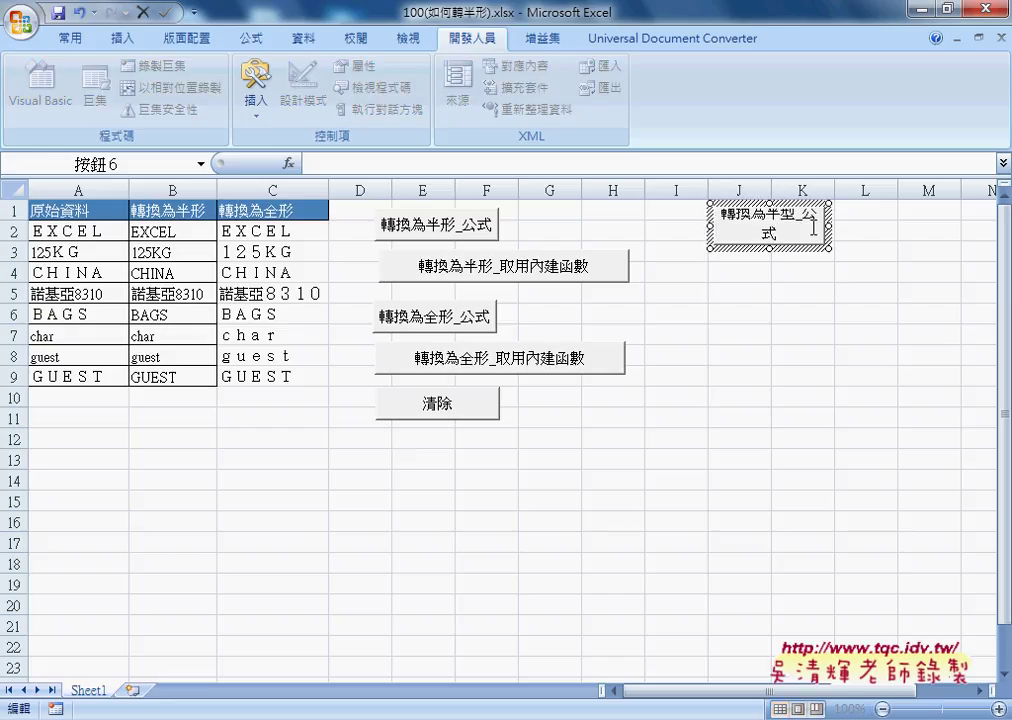
{"action": "left_click_drag", "start_coordinate": [829, 226], "coordinate": [866, 228]}
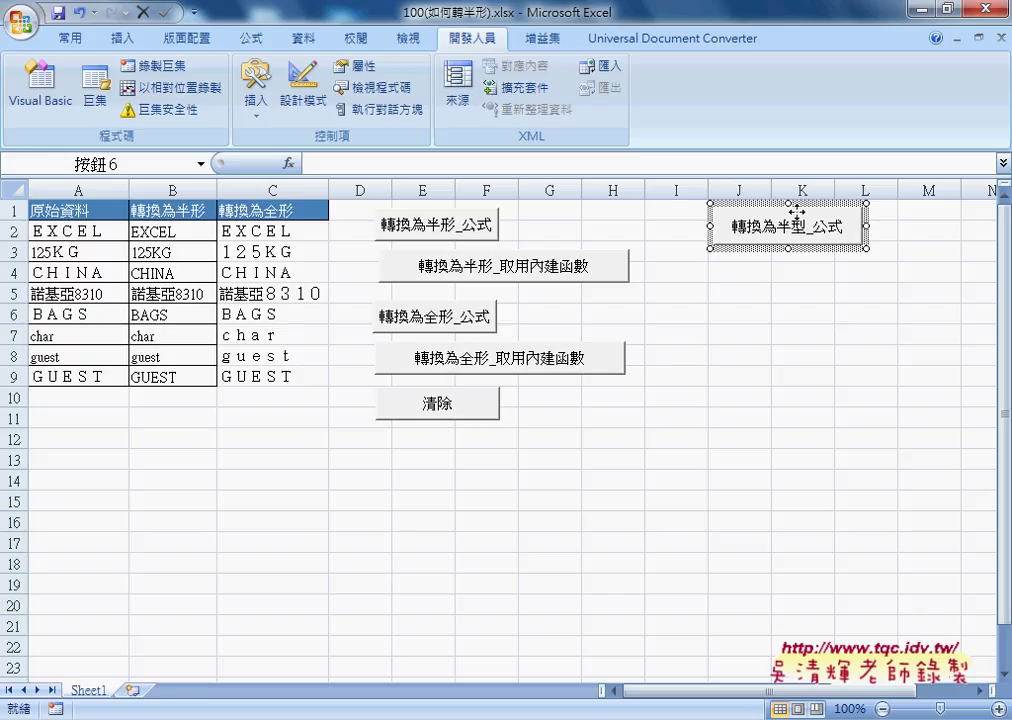
{"action": "left_click_drag", "start_coordinate": [796, 212], "coordinate": [777, 220]}
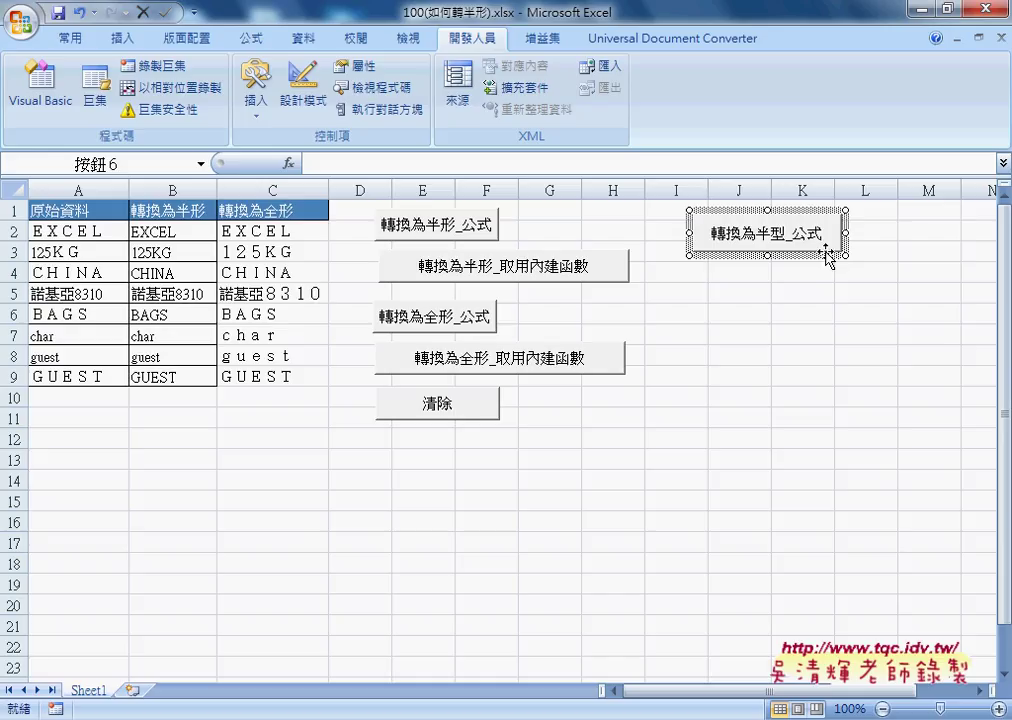
{"action": "left_click_drag", "start_coordinate": [845, 232], "coordinate": [960, 233]}
{"action": "mouse_move", "coordinate": [822, 256]}
{"action": "left_mouse_down"}
{"action": "mouse_move", "coordinate": [825, 240]}
{"action": "mouse_move", "coordinate": [823, 250]}
{"action": "left_mouse_up"}
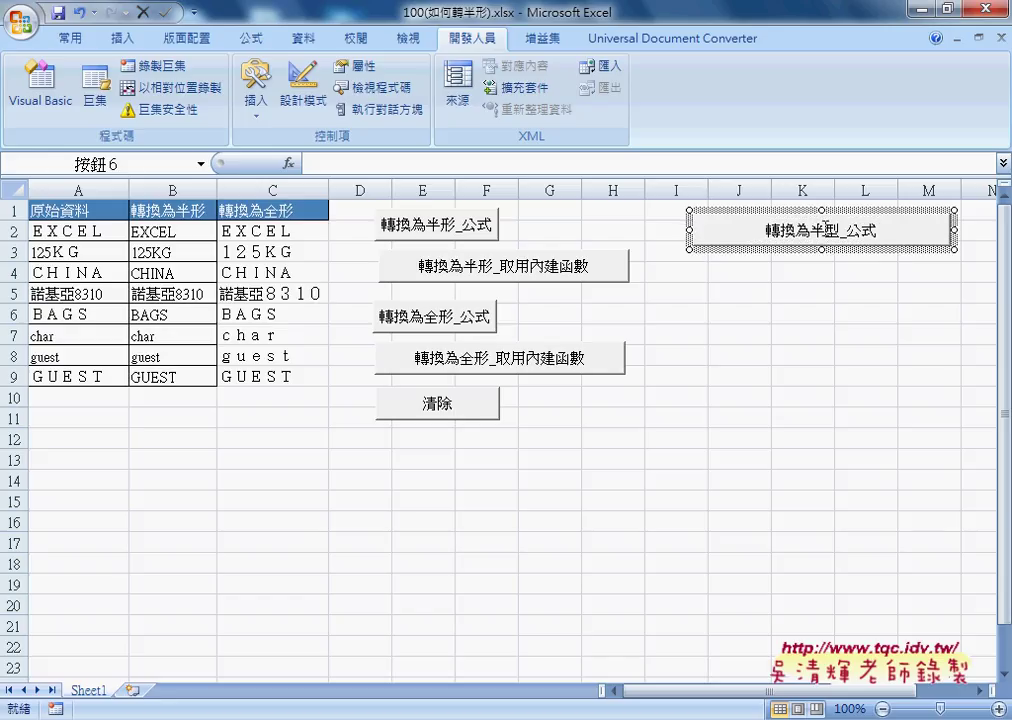
Step: Duplicate the 轉換為半型_公式 button and place the copy just below it
{"action": "right_click", "coordinate": [833, 214]}
{"action": "left_click", "coordinate": [855, 250]}
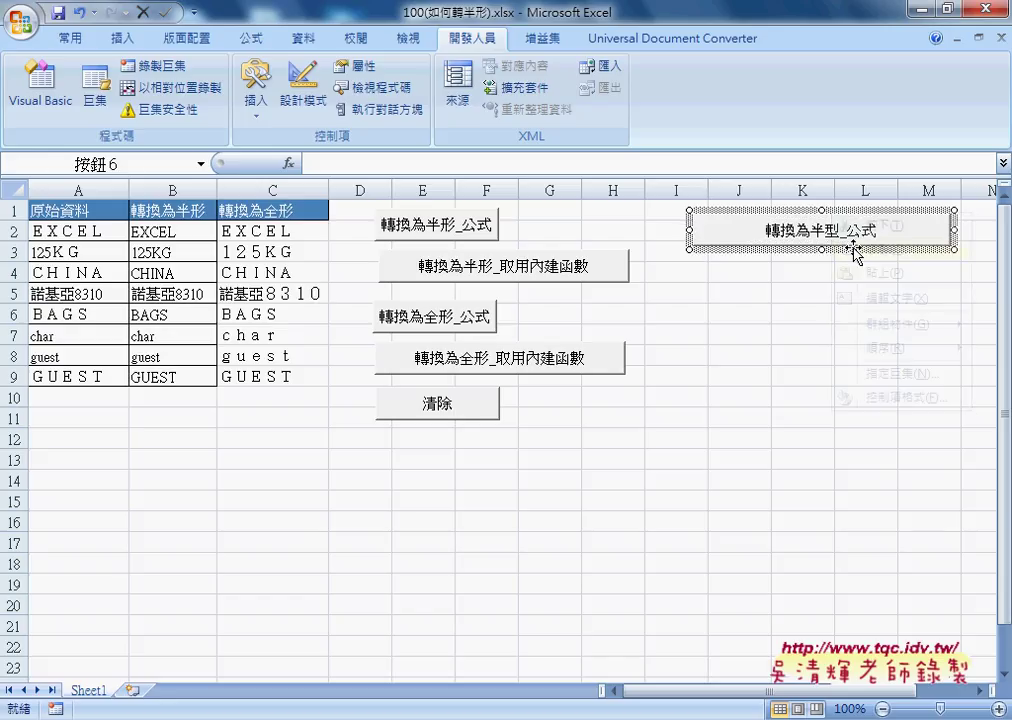
{"action": "right_click", "coordinate": [773, 271]}
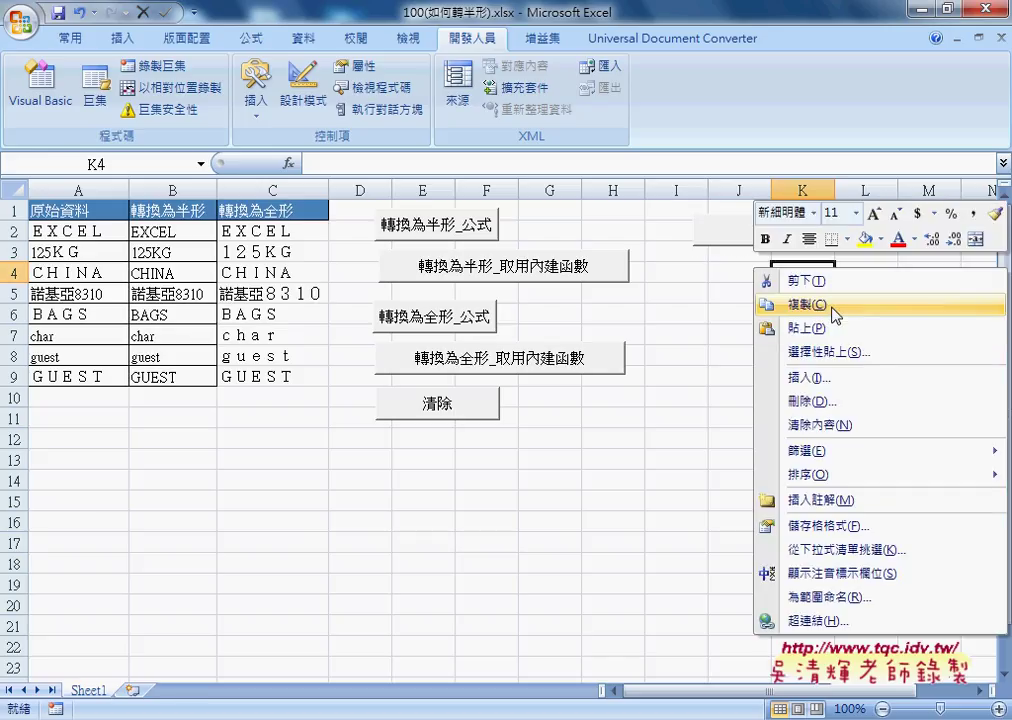
{"action": "left_click", "coordinate": [806, 327]}
{"action": "left_click_drag", "start_coordinate": [858, 280], "coordinate": [733, 246]}
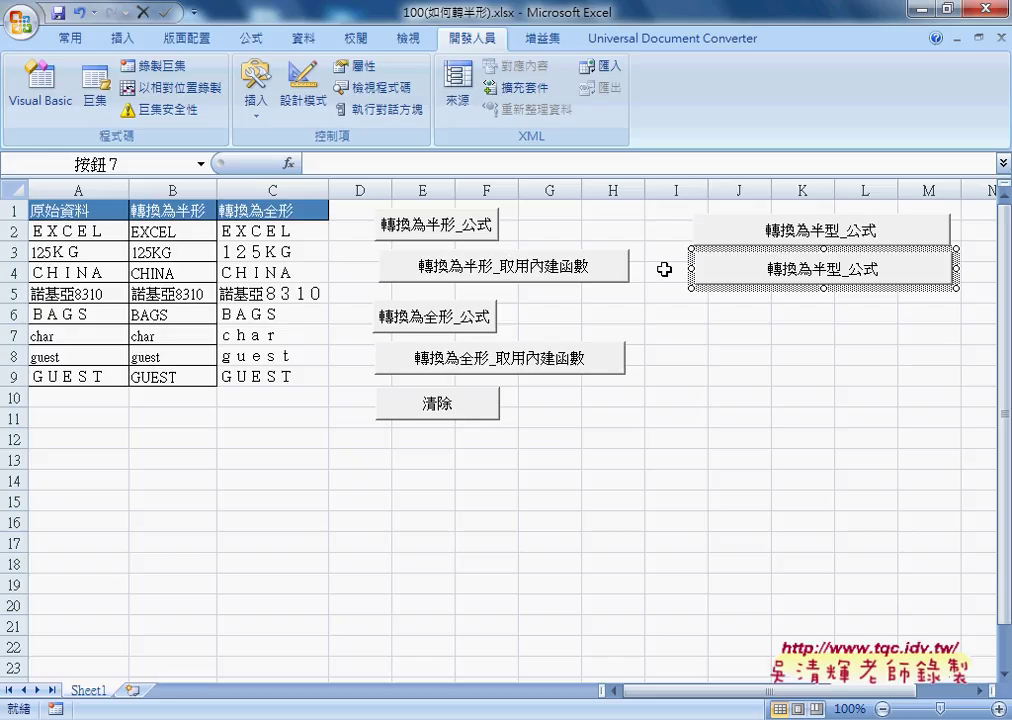
Step: Assign the copied button the 轉換為半形_取用內建函數 macro
{"action": "right_click", "coordinate": [781, 254]}
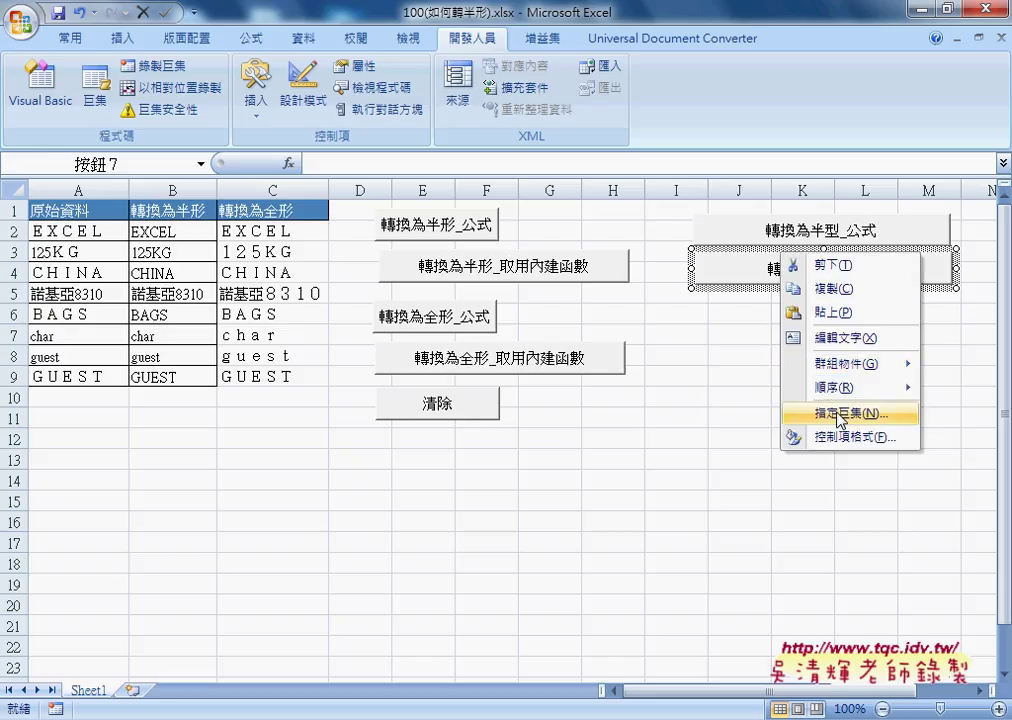
{"action": "left_click", "coordinate": [840, 414]}
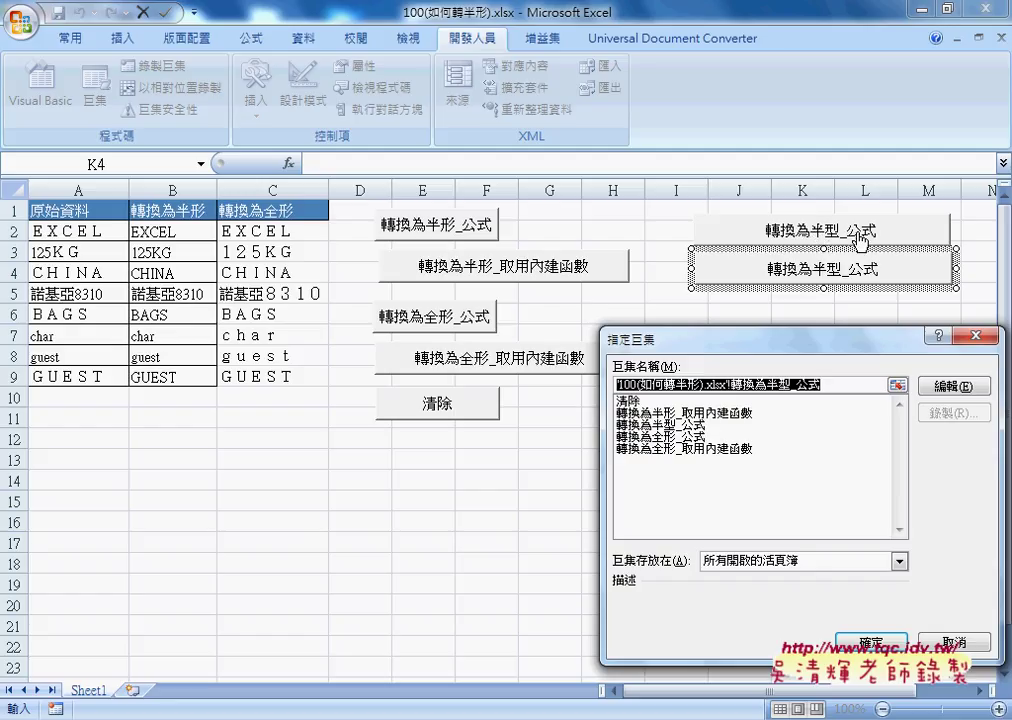
{"action": "left_click", "coordinate": [693, 413]}
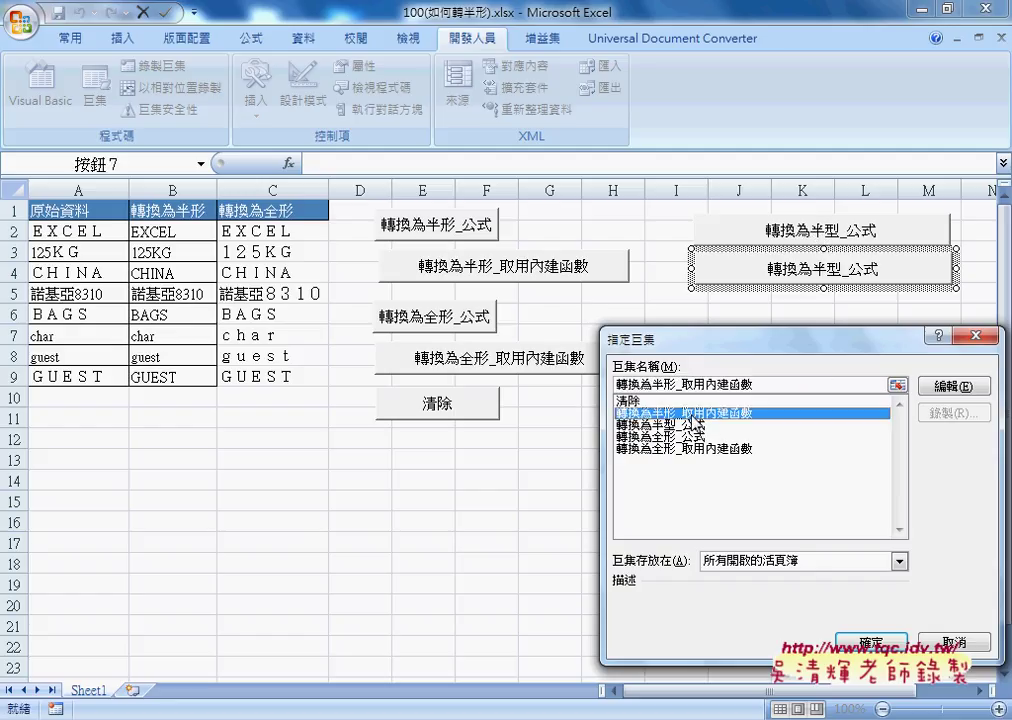
{"action": "double_click", "coordinate": [752, 384]}
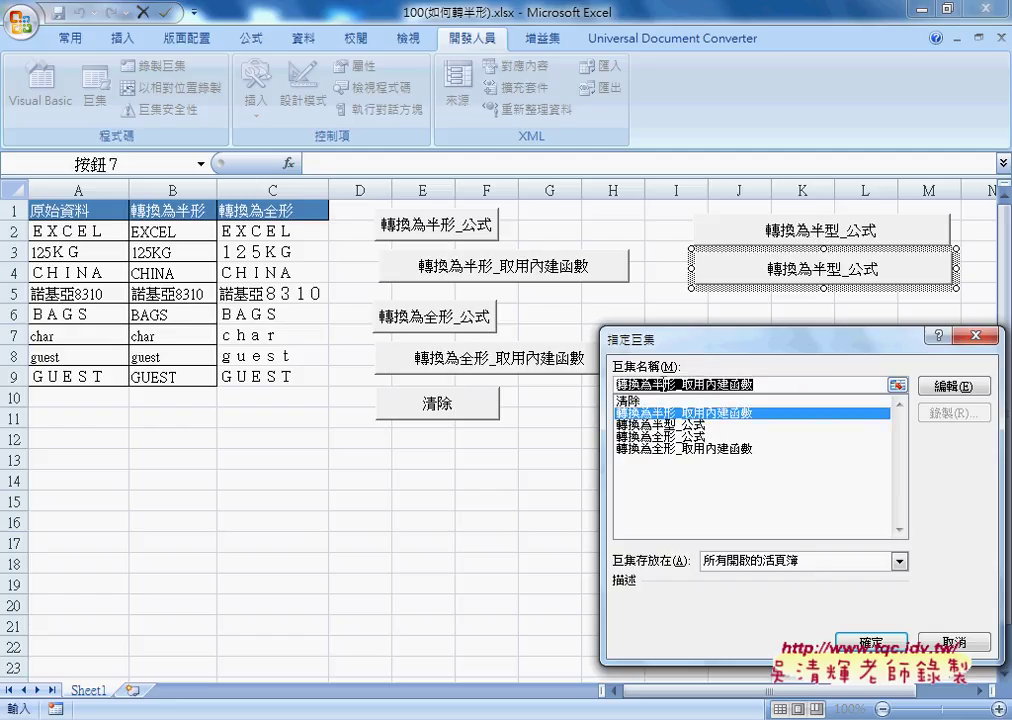
{"action": "right_click", "coordinate": [662, 380]}
{"action": "left_click", "coordinate": [700, 420]}
{"action": "left_click", "coordinate": [870, 641]}
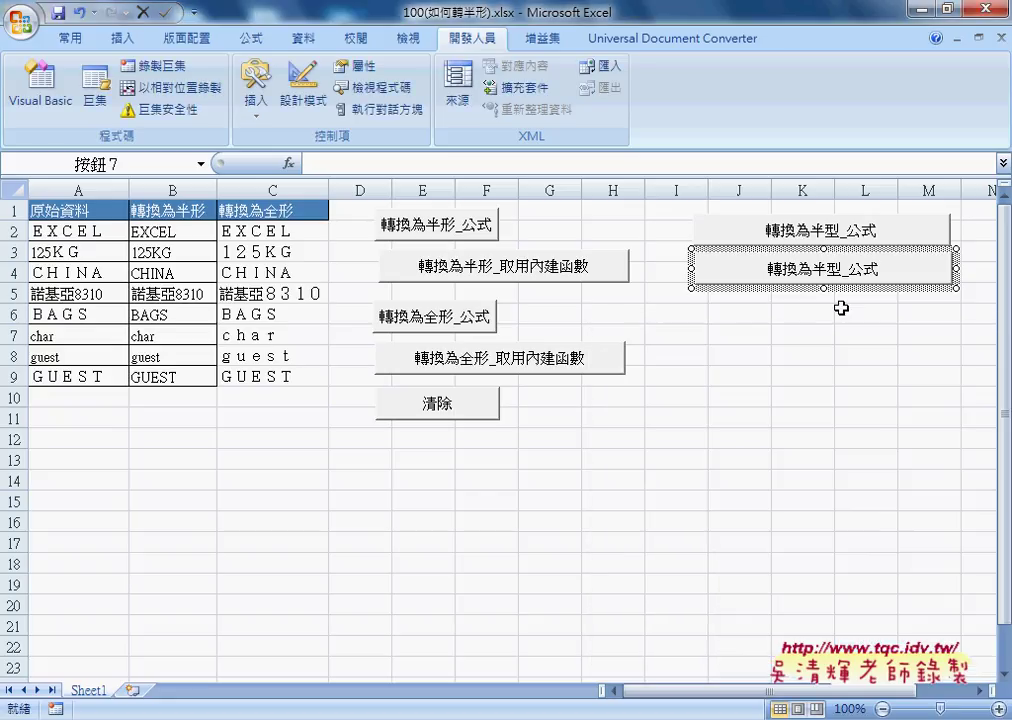
Step: Change the copied button's caption to 轉換為半形_取用內建函數
{"action": "left_click", "coordinate": [779, 269]}
{"action": "triple_click", "coordinate": [847, 273]}
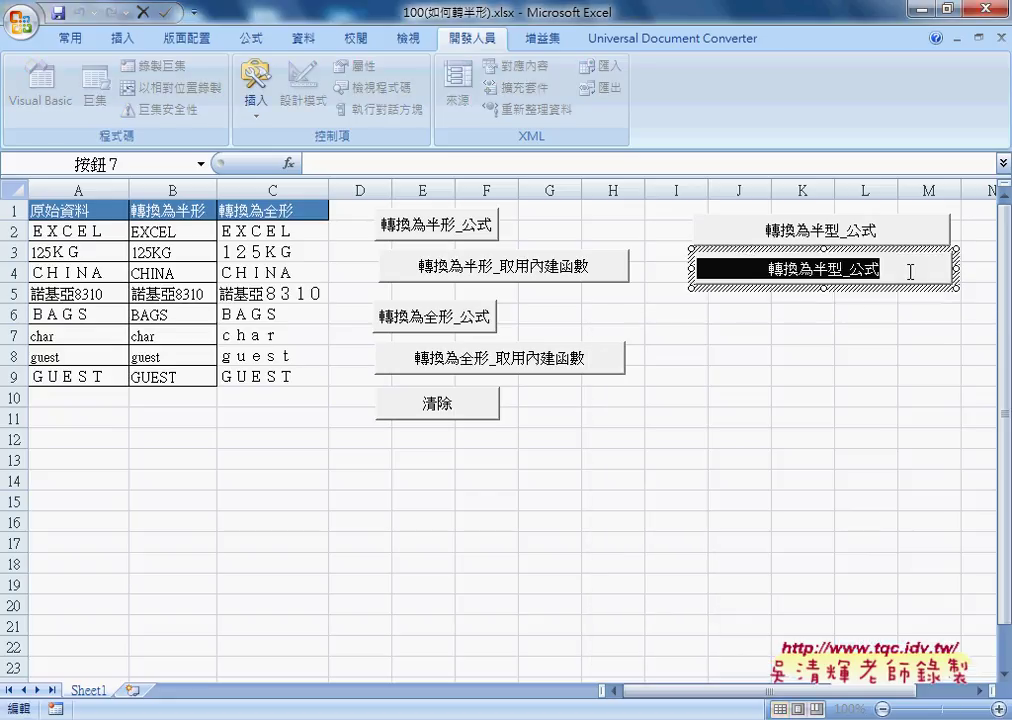
{"action": "key", "text": "ctrl+v"}
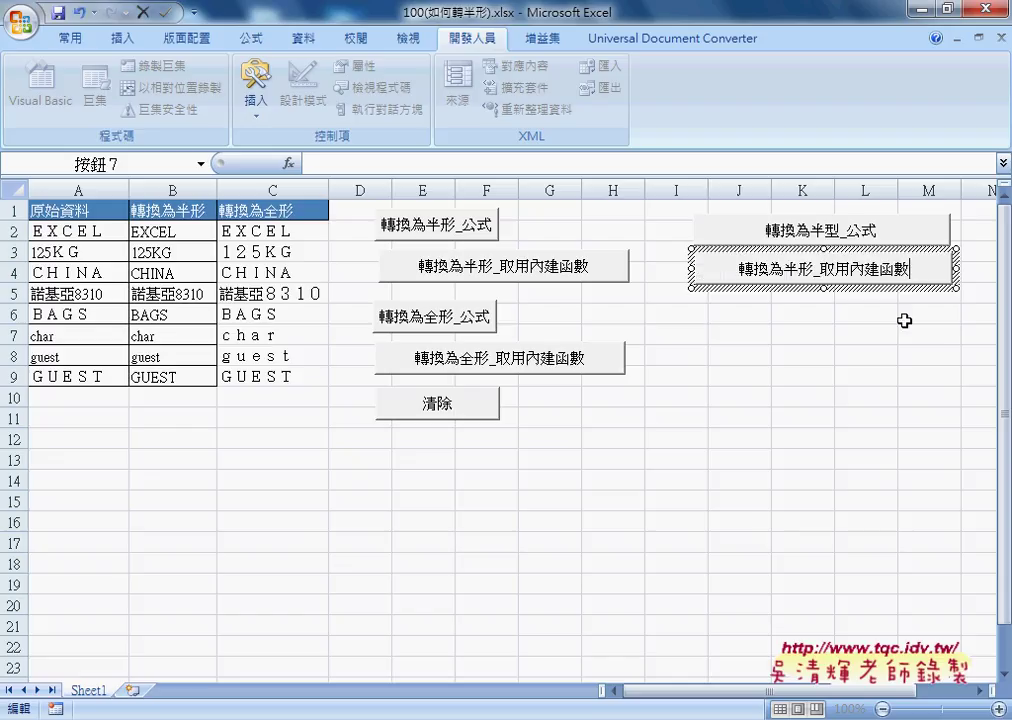
{"action": "left_click", "coordinate": [866, 334]}
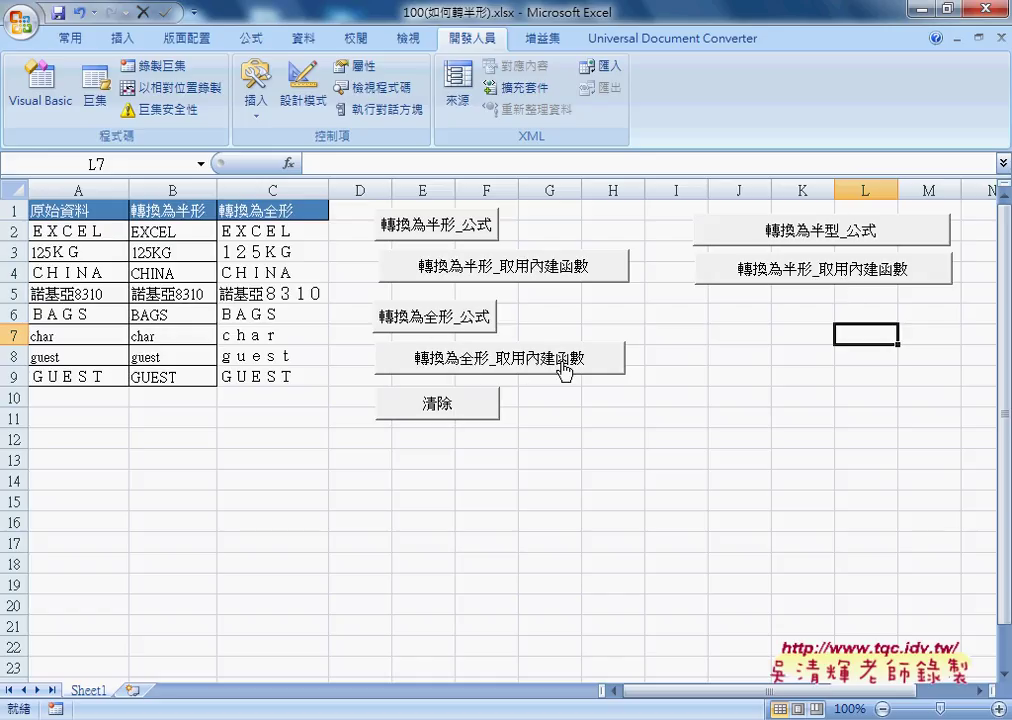
Step: Test the buttons by clearing columns B and C and refilling them with half- and full-width conversions
{"action": "left_click", "coordinate": [493, 402]}
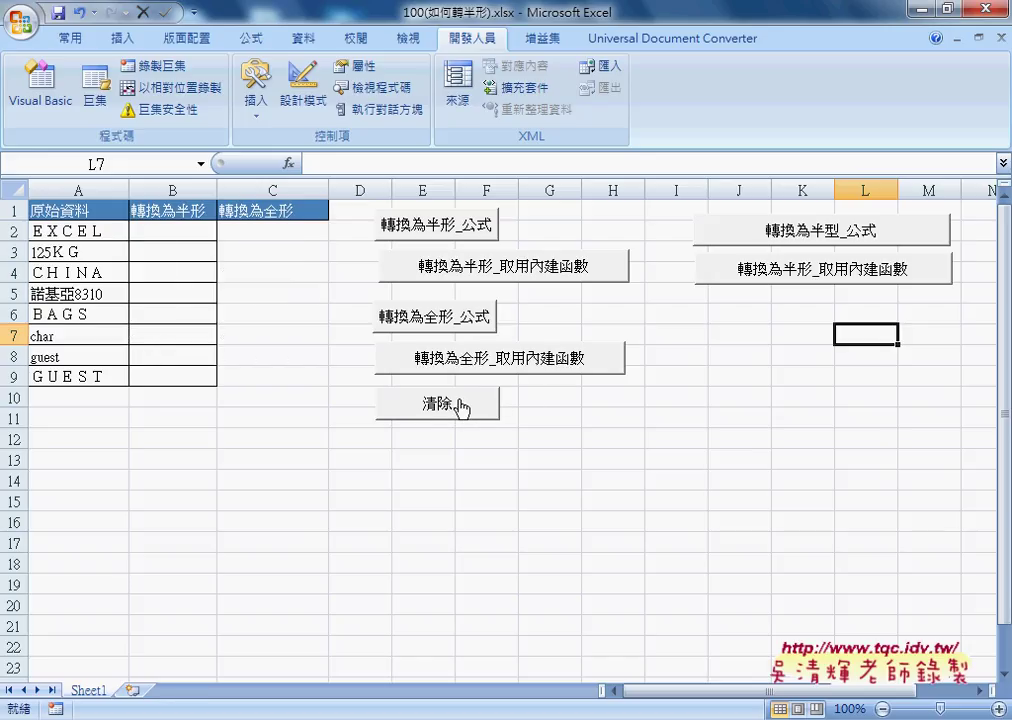
{"action": "left_click", "coordinate": [458, 232]}
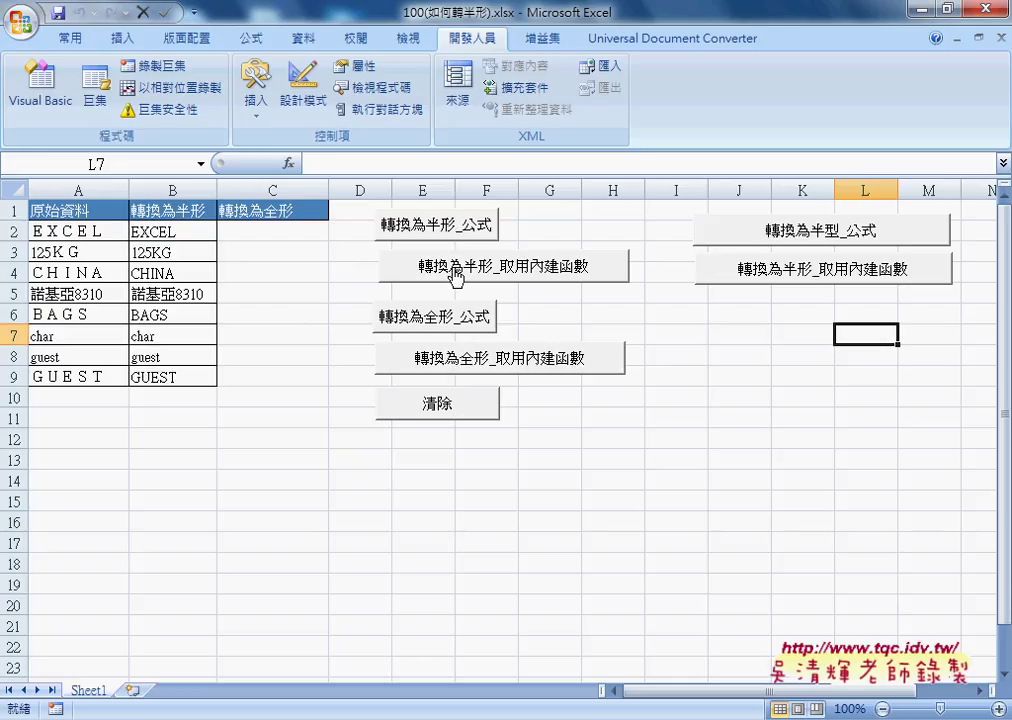
{"action": "left_click", "coordinate": [449, 323]}
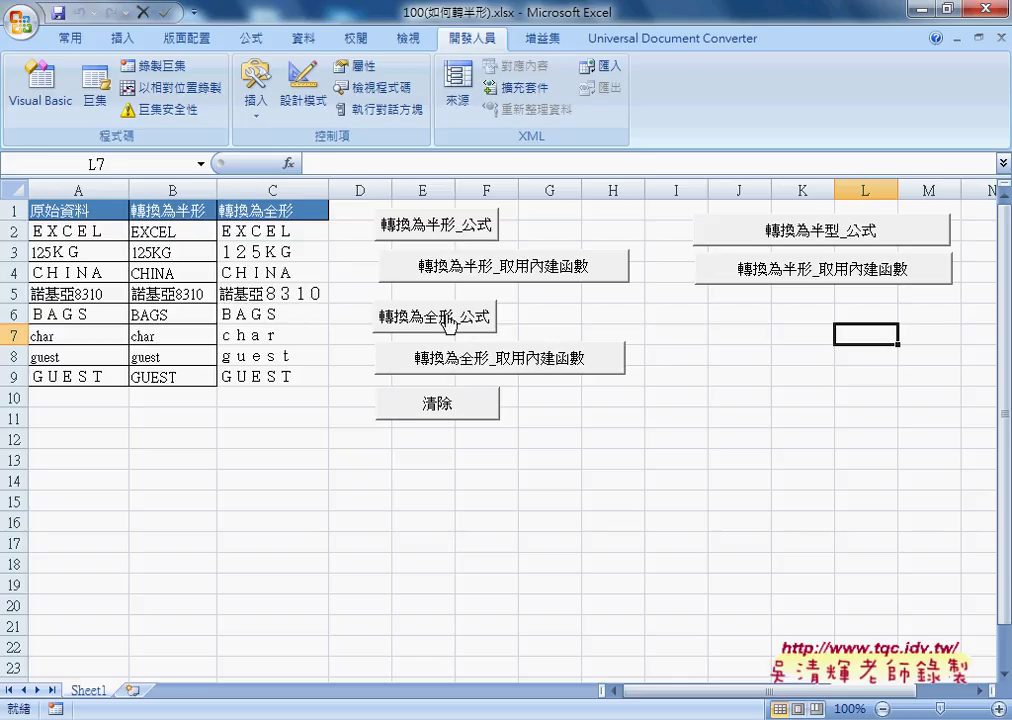
{"action": "left_click", "coordinate": [428, 401]}
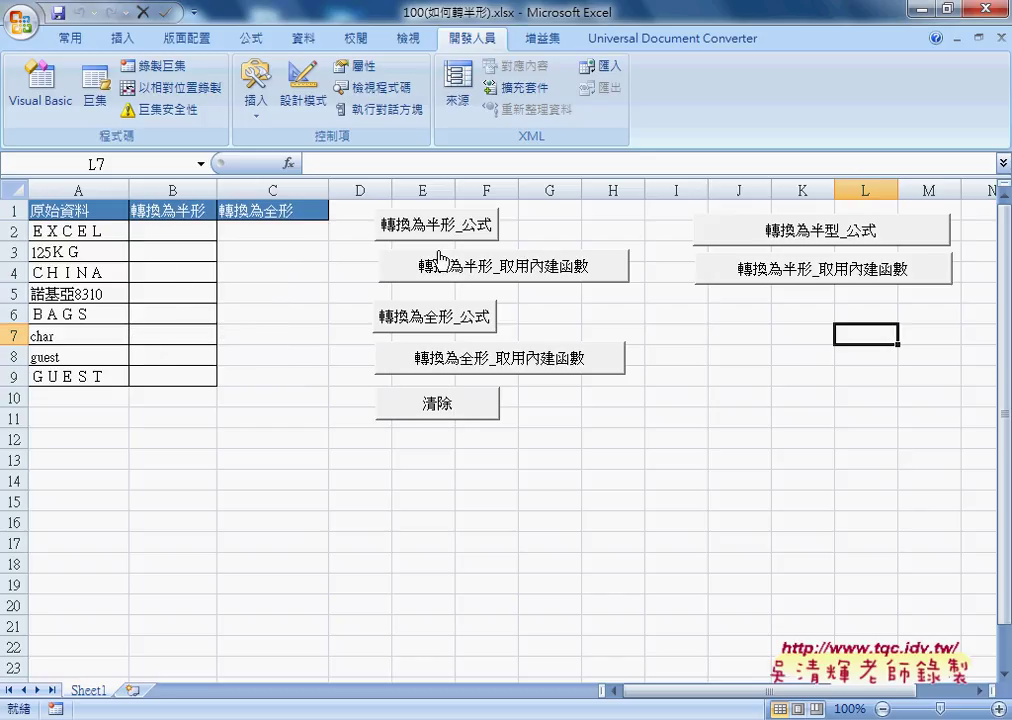
{"action": "left_click", "coordinate": [440, 260]}
{"action": "left_click", "coordinate": [201, 238]}
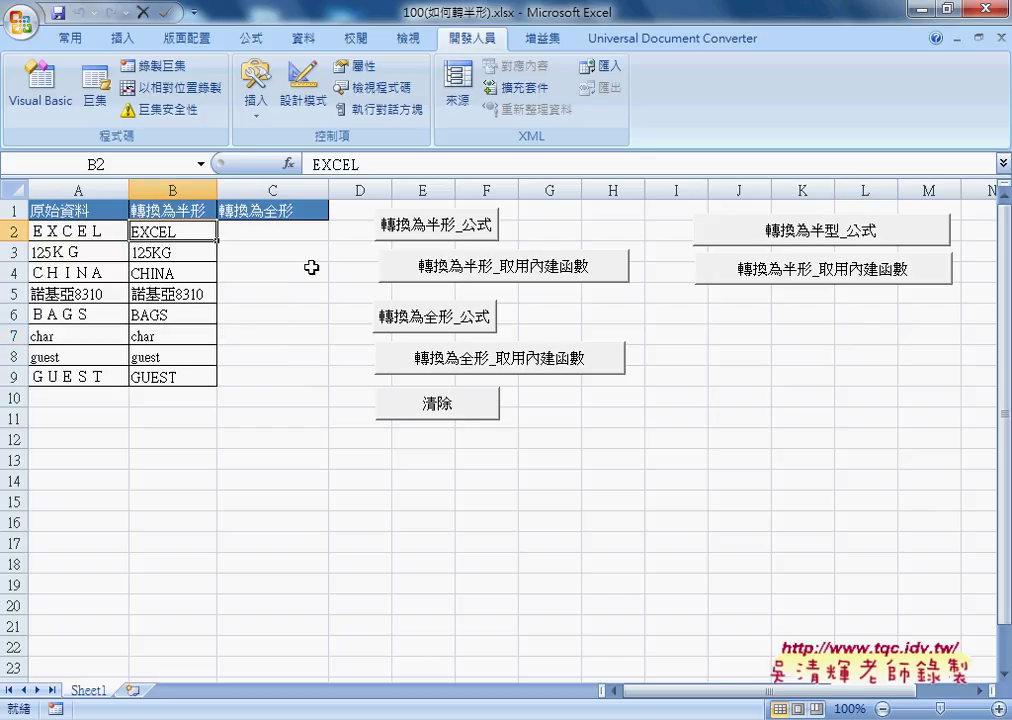
{"action": "left_click", "coordinate": [466, 366]}
Step: Compare the results in B2, B3, C2 and C3, ending on C2's =BIG5(B2) formula
{"action": "left_click", "coordinate": [293, 229]}
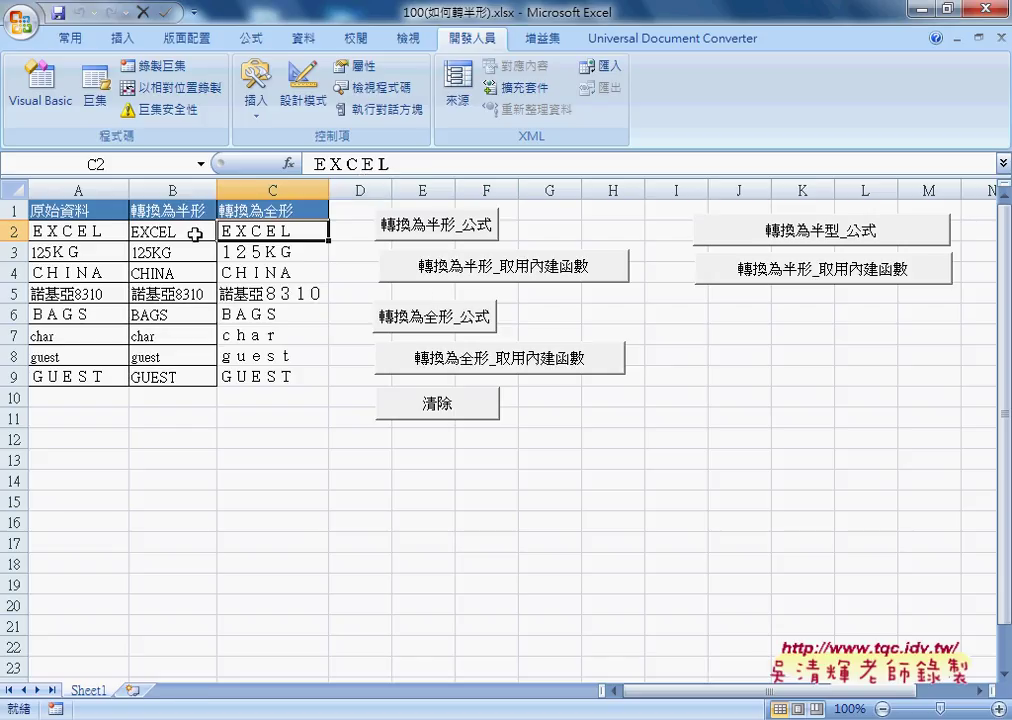
{"action": "left_click", "coordinate": [200, 252]}
{"action": "left_click", "coordinate": [223, 249]}
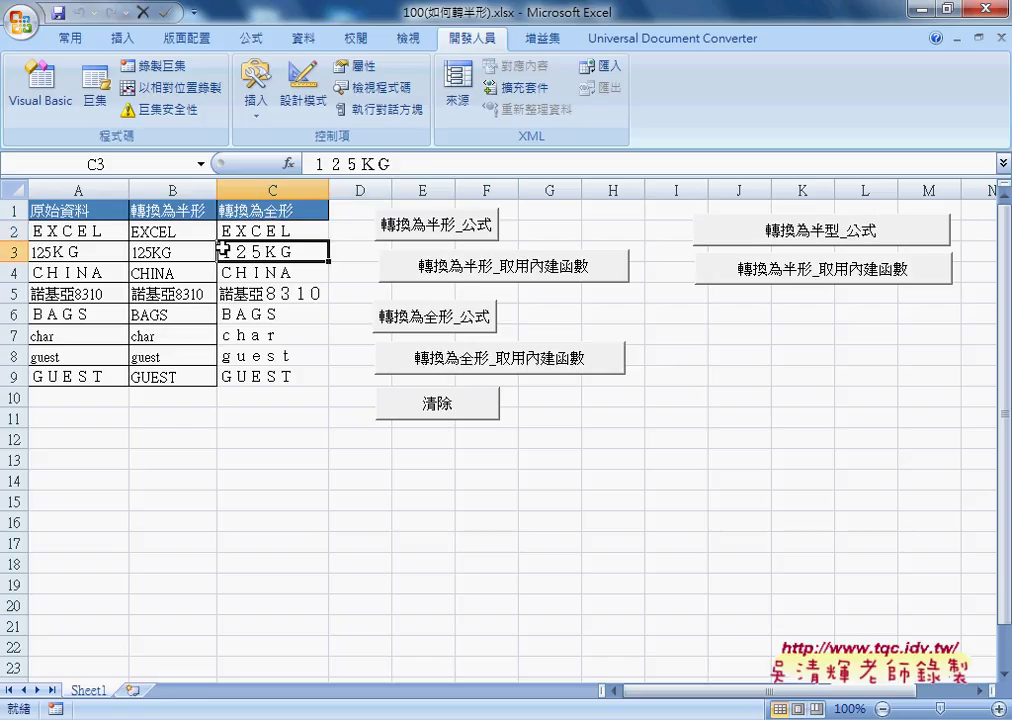
{"action": "left_click", "coordinate": [172, 231]}
{"action": "left_click", "coordinate": [420, 230]}
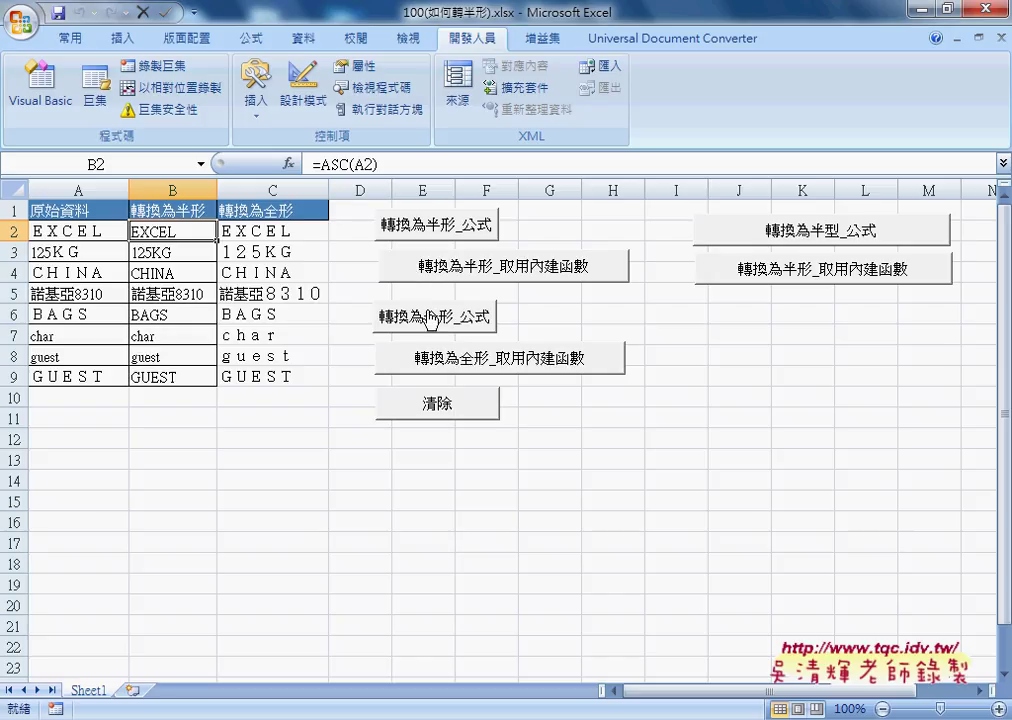
{"action": "left_click", "coordinate": [266, 230]}
{"action": "left_click", "coordinate": [205, 232]}
{"action": "left_click", "coordinate": [236, 231]}
{"action": "left_click", "coordinate": [197, 232]}
{"action": "left_click", "coordinate": [296, 235]}
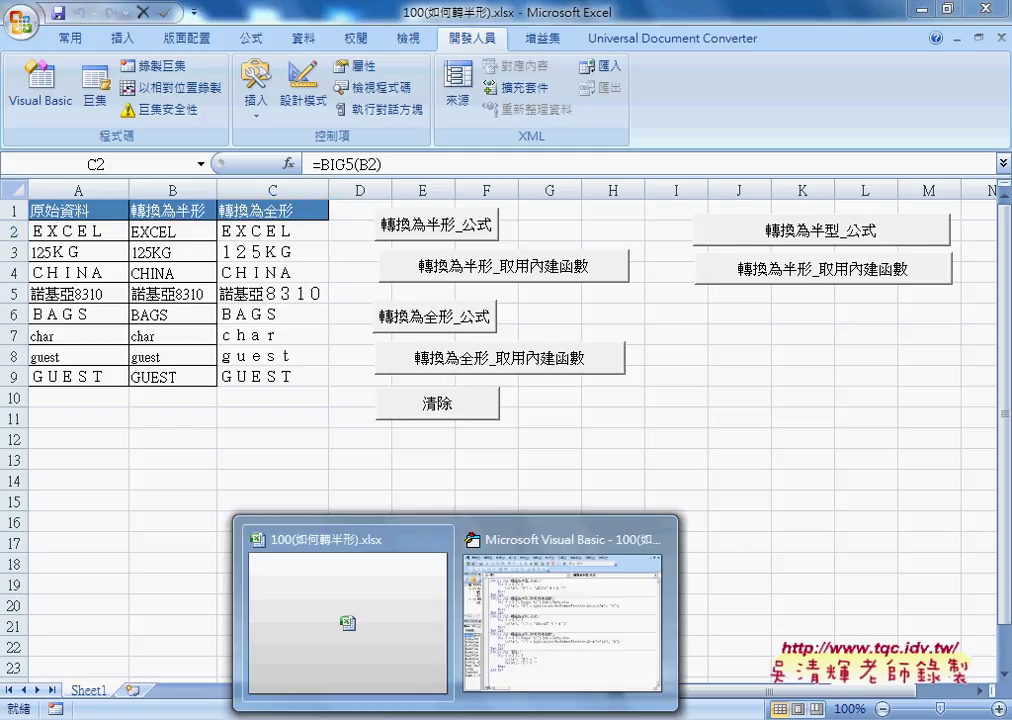
Step: Copy the 轉換為半型_公式 macro and paste a duplicate at the end of Module1
{"action": "left_click", "coordinate": [583, 573]}
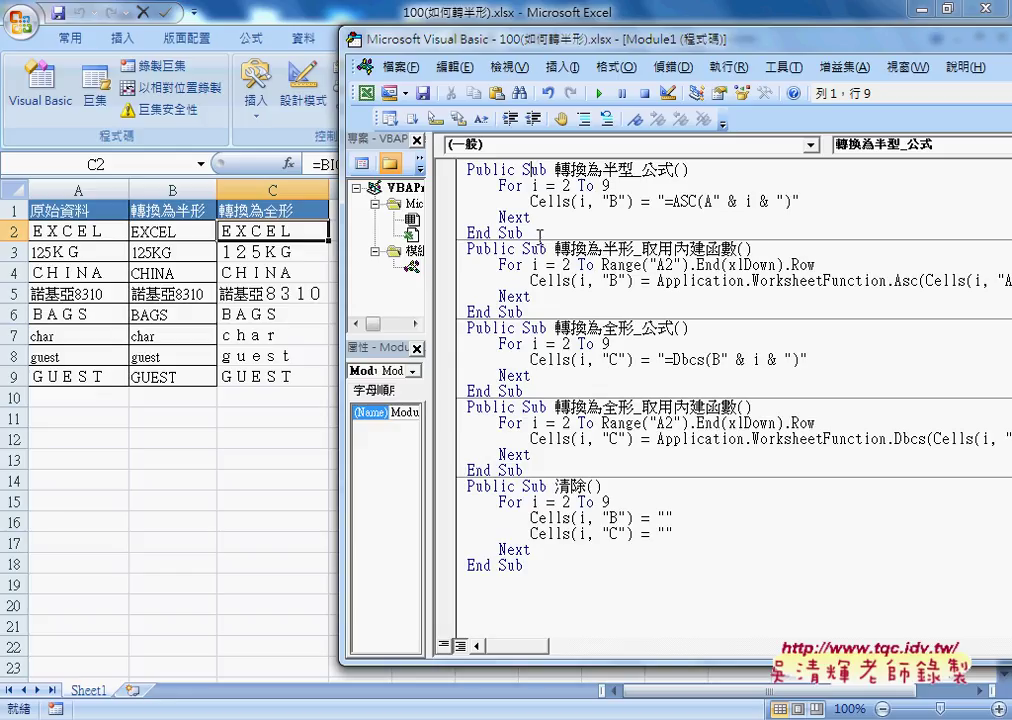
{"action": "left_click_drag", "start_coordinate": [466, 170], "coordinate": [517, 222]}
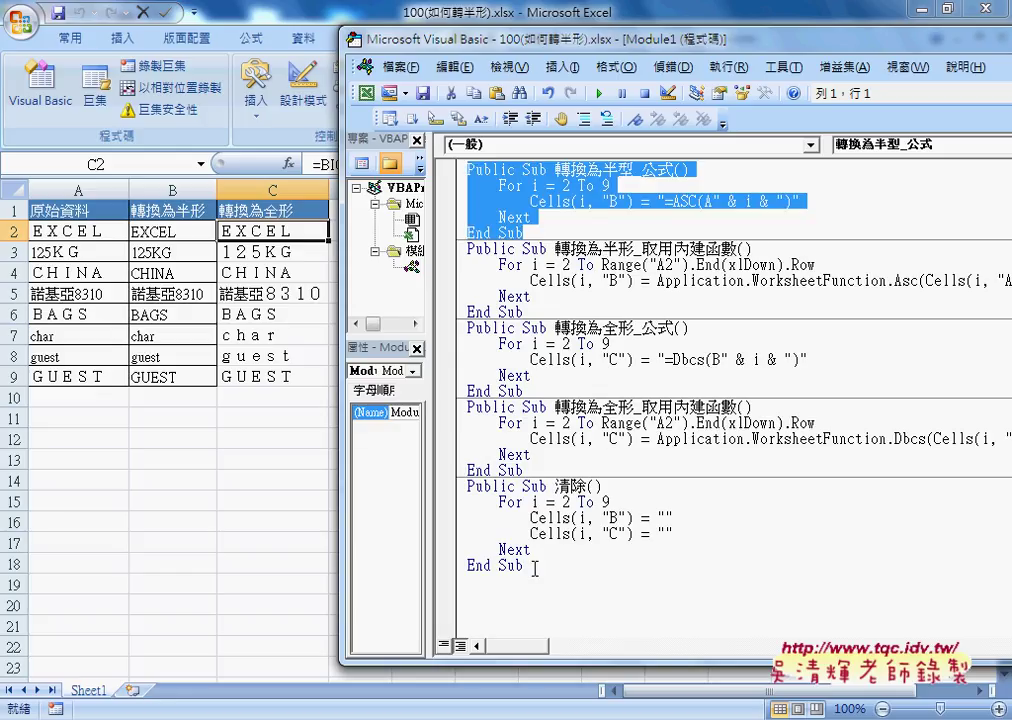
{"action": "left_click", "coordinate": [468, 582]}
{"action": "right_click", "coordinate": [496, 257]}
{"action": "left_click", "coordinate": [571, 318]}
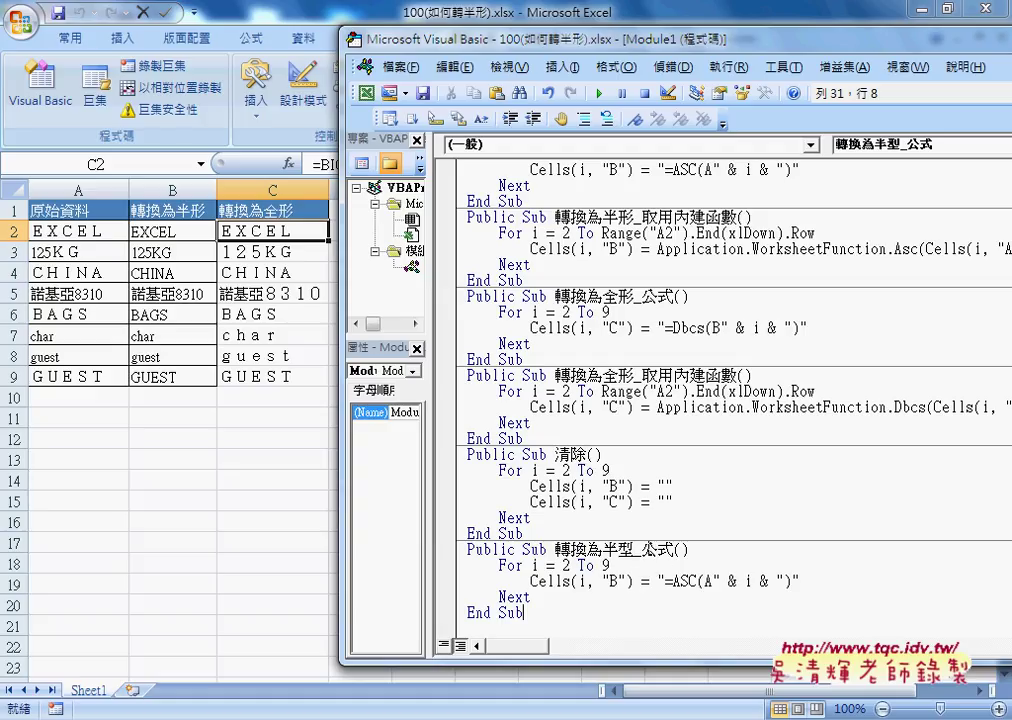
Step: Rename the pasted copy to 轉換為半全型_公式
{"action": "left_click", "coordinate": [621, 551]}
{"action": "type", "text": "7u8"}
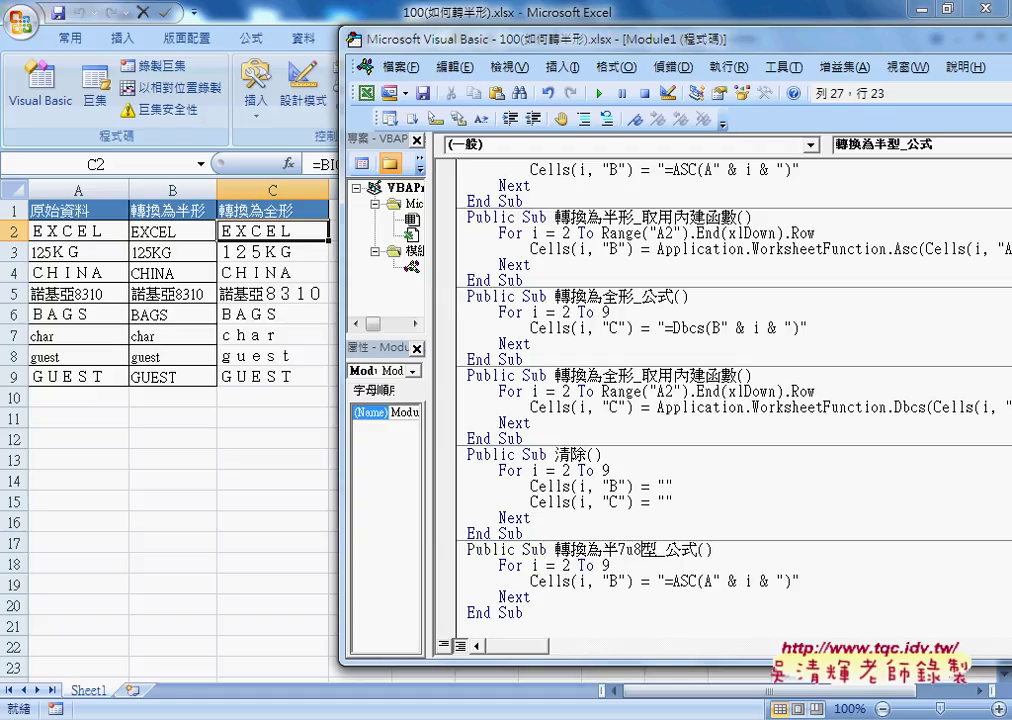
{"action": "key", "text": "BackSpace"}
{"action": "key", "text": "BackSpace"}
{"action": "key", "text": "BackSpace"}
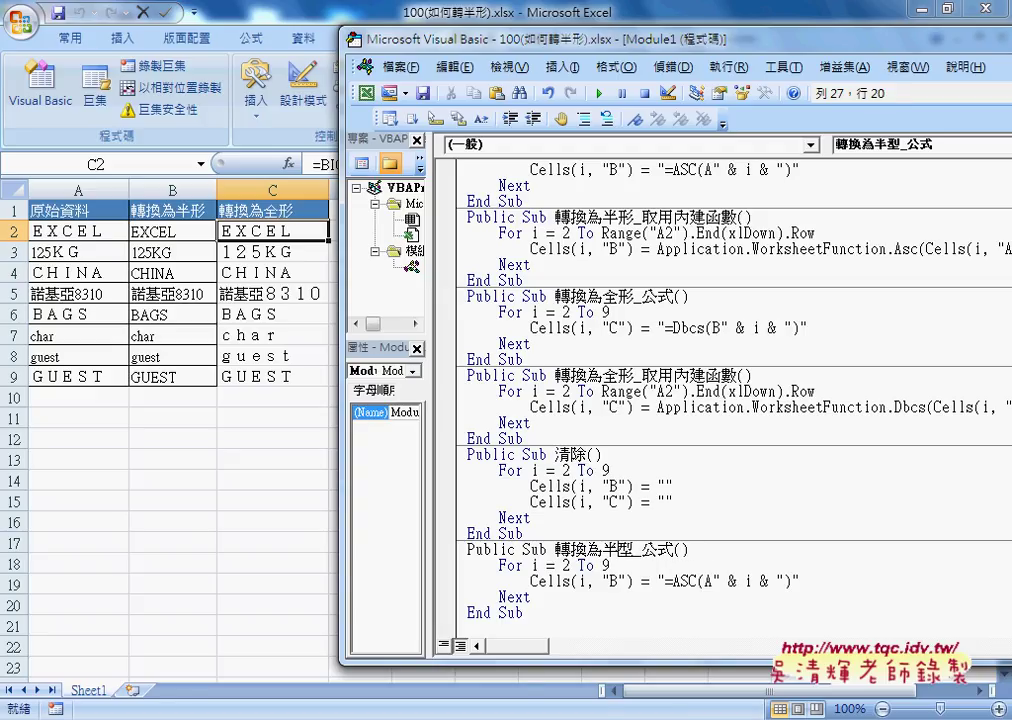
{"action": "type", "text": "全"}
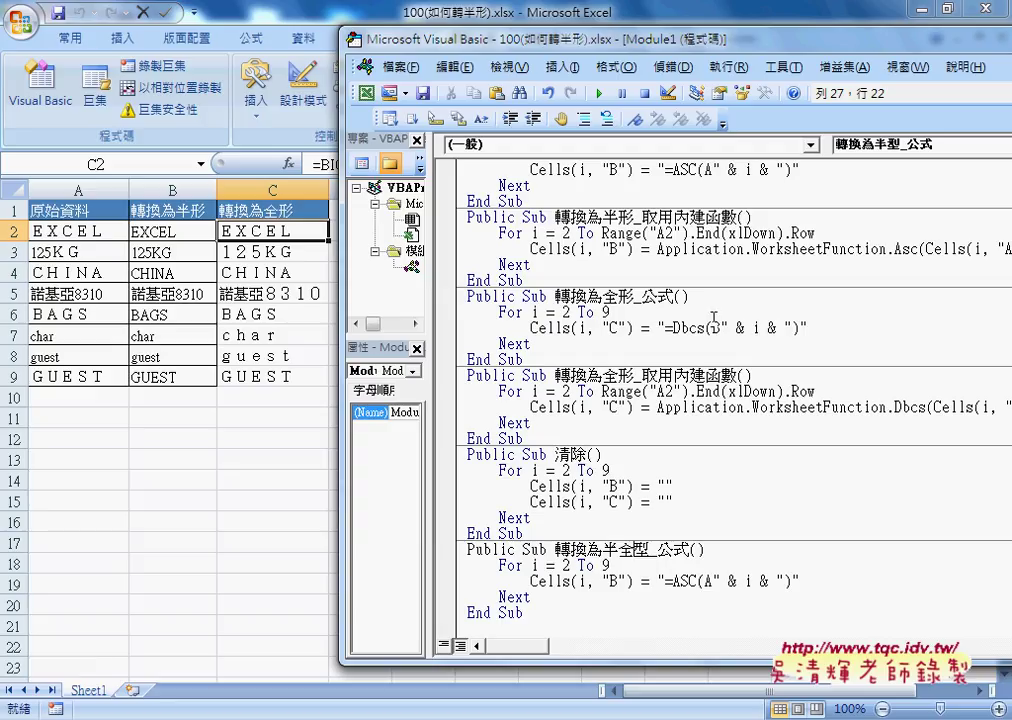
{"action": "scroll", "coordinate": [713, 318], "scroll_direction": "up", "scroll_amount": 1}
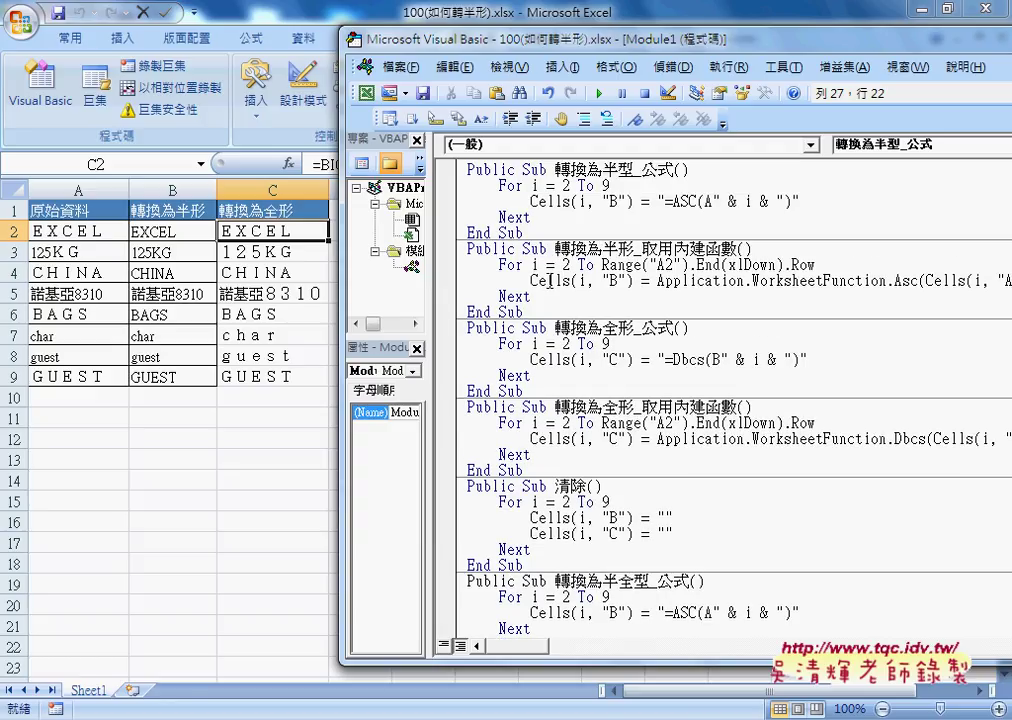
Step: Copy the Cells(i, "C") = "=Dbcs(B" & i & ")" line onto a new line under the ASC line in 轉換為半全型_公式
{"action": "left_click_drag", "start_coordinate": [530, 359], "coordinate": [803, 362]}
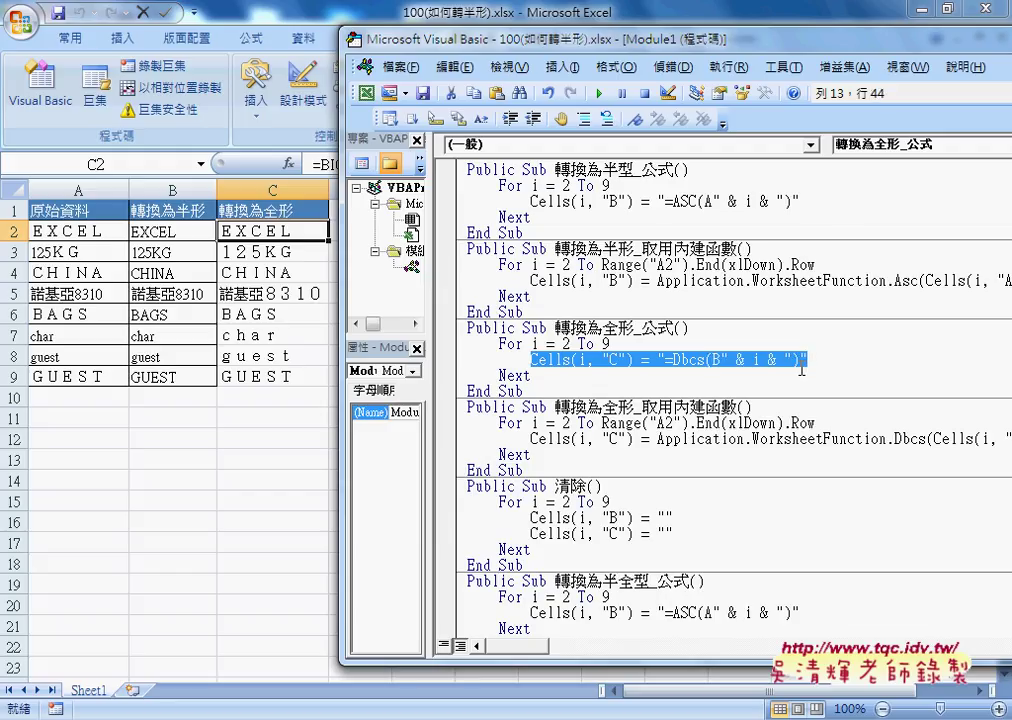
{"action": "left_click", "coordinate": [818, 613]}
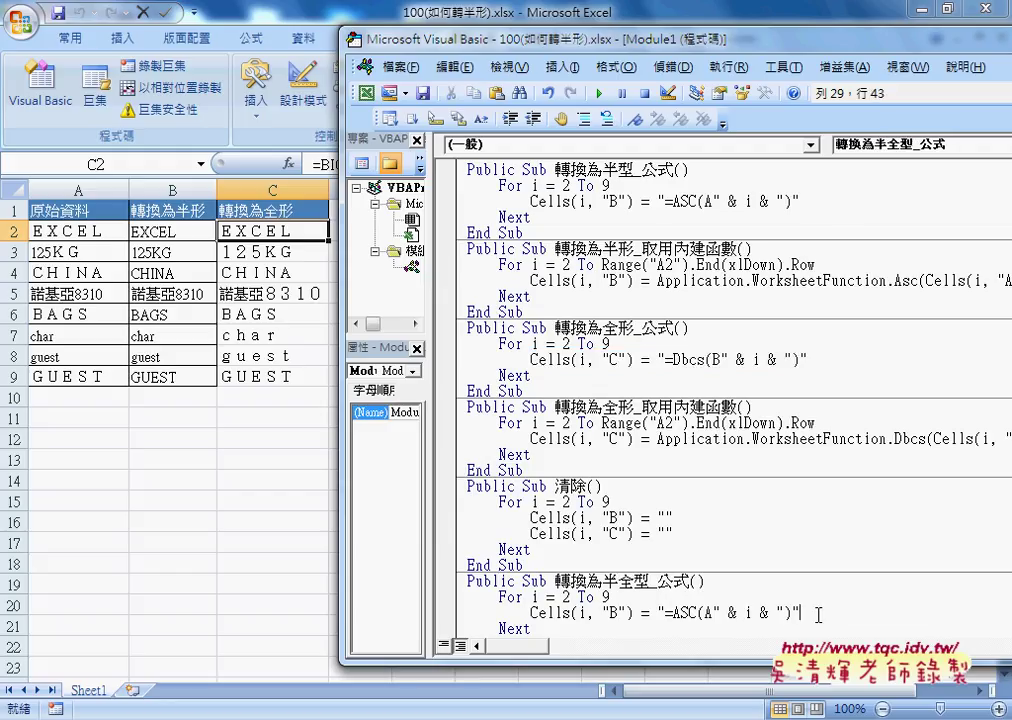
{"action": "key", "text": "Return"}
{"action": "type", "text": "Cells(i, \"C\") = \"=Dbcs(B\" & i & \")\""}
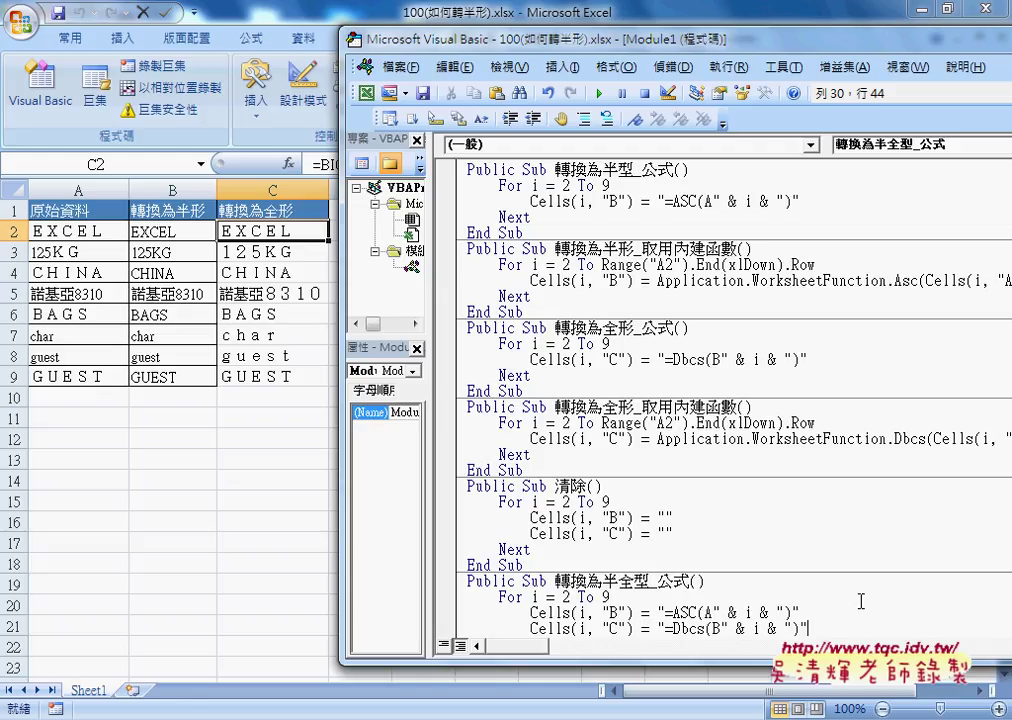
{"action": "scroll", "coordinate": [567, 477], "scroll_direction": "down", "scroll_amount": 1}
{"action": "left_click_drag", "start_coordinate": [567, 535], "coordinate": [600, 535]}
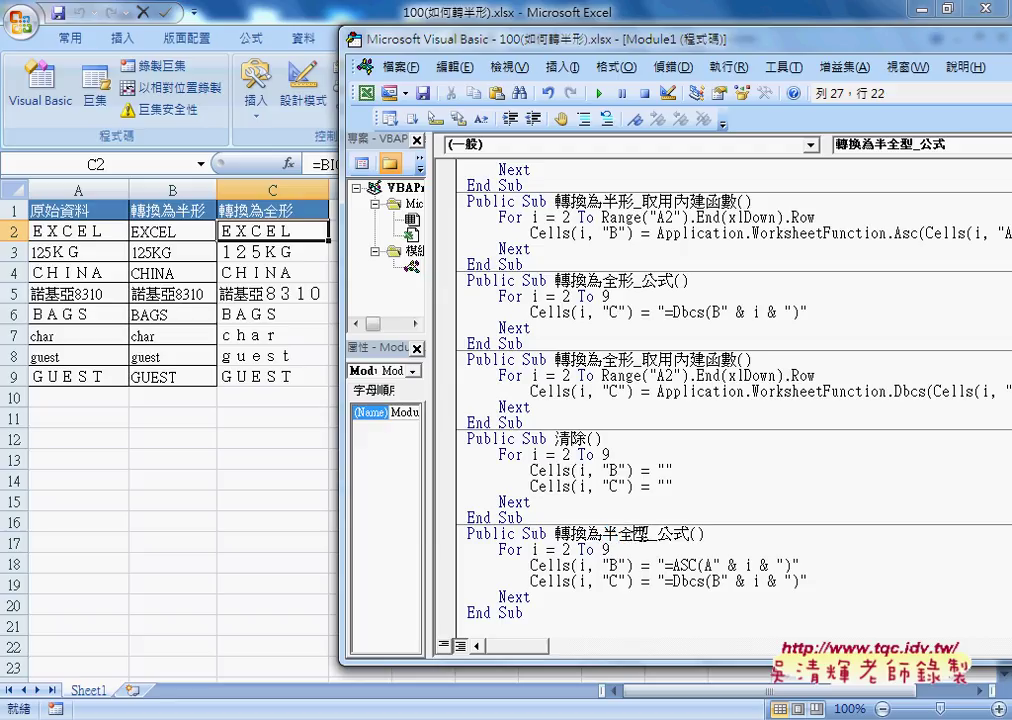
Step: Run the 清除 macro to empty columns B and C, then run 轉換為半全型_公式 to refill them
{"action": "left_click", "coordinate": [675, 579]}
{"action": "left_click", "coordinate": [612, 486]}
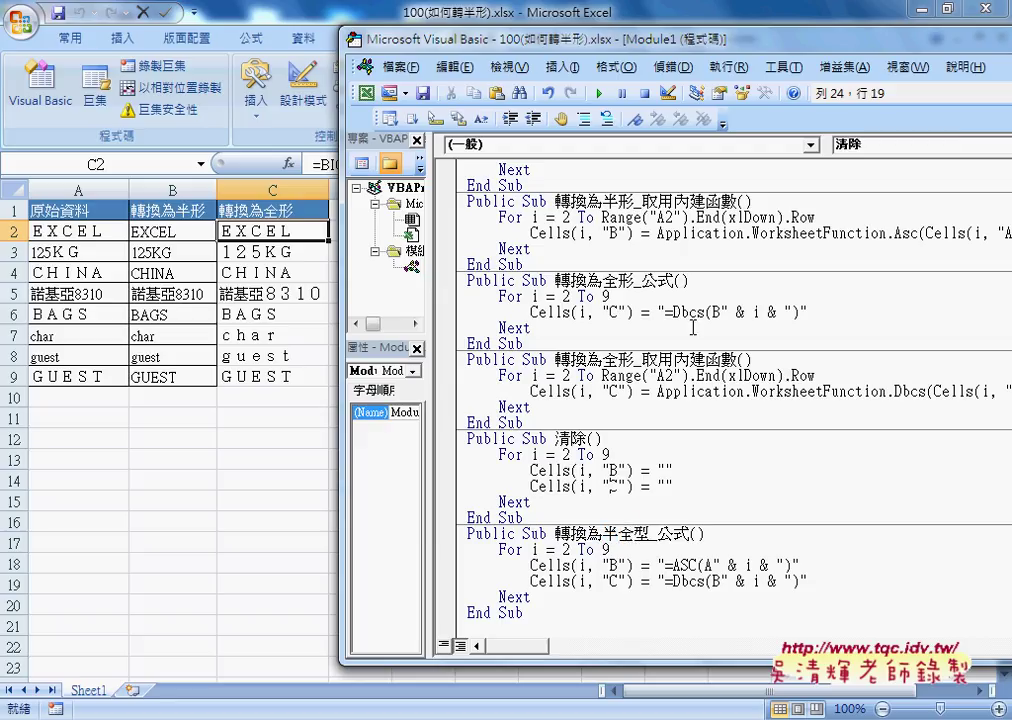
{"action": "left_click", "coordinate": [601, 96]}
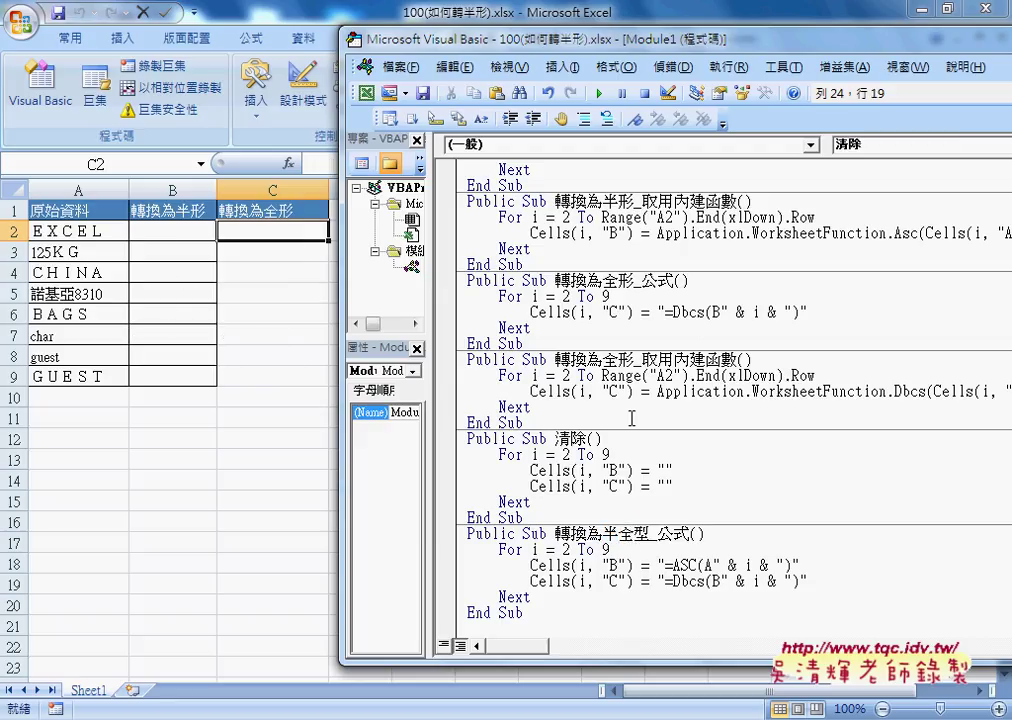
{"action": "left_click", "coordinate": [633, 581]}
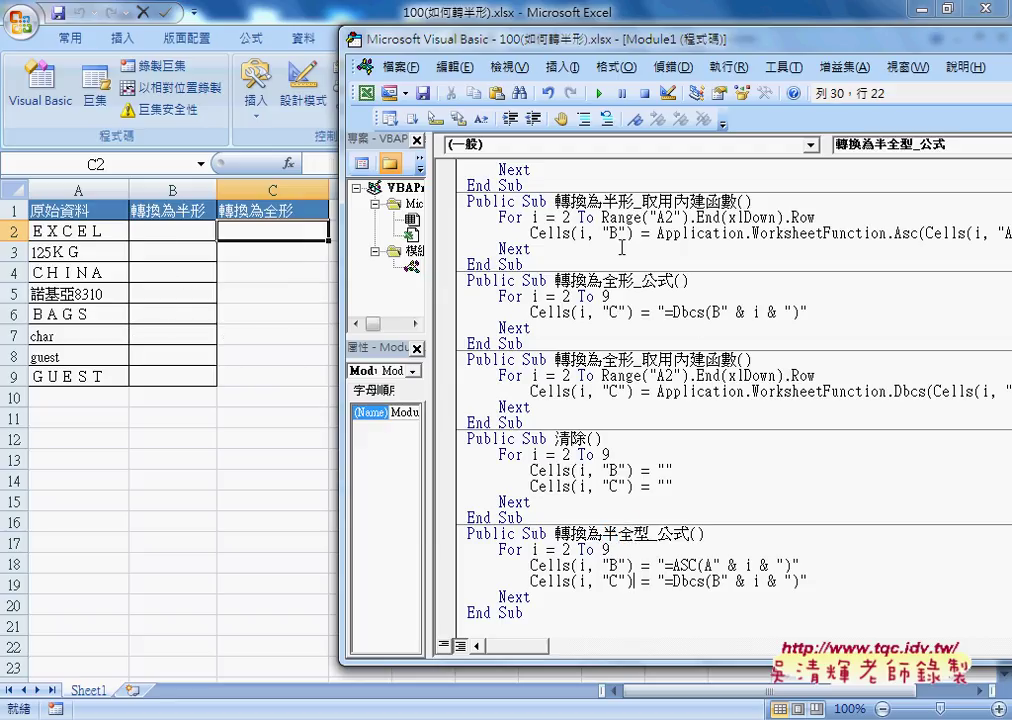
{"action": "left_click", "coordinate": [598, 94]}
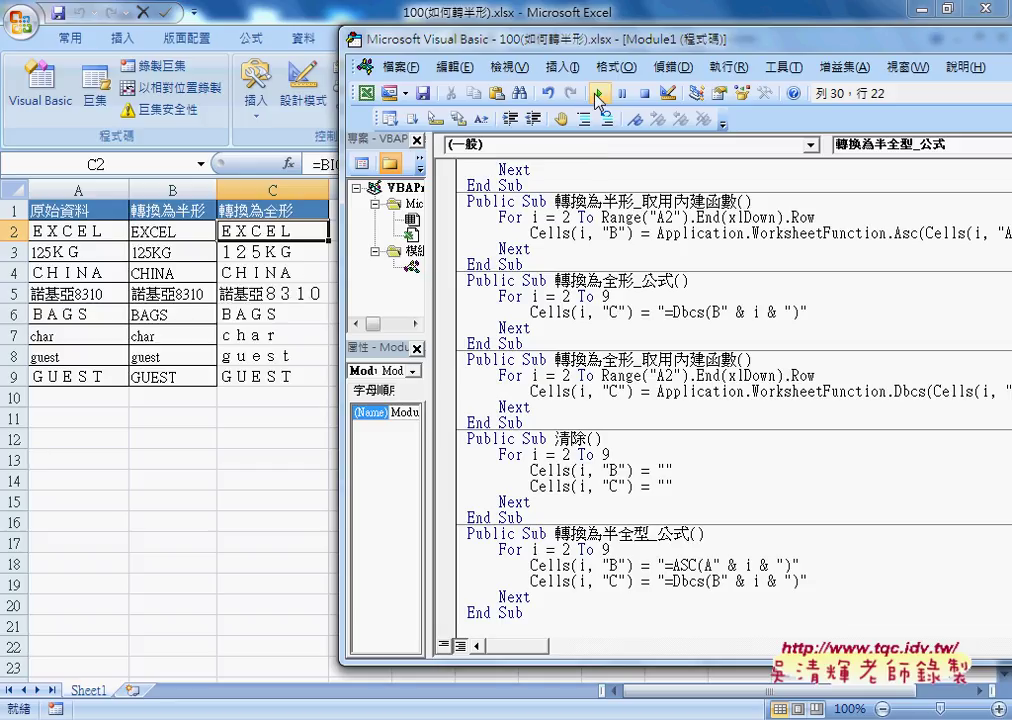
Step: Back in Excel, check the half-width formula in B2 and full-width formula in C2
{"action": "left_click", "coordinate": [158, 228]}
{"action": "left_click", "coordinate": [157, 232]}
{"action": "left_click", "coordinate": [267, 234]}
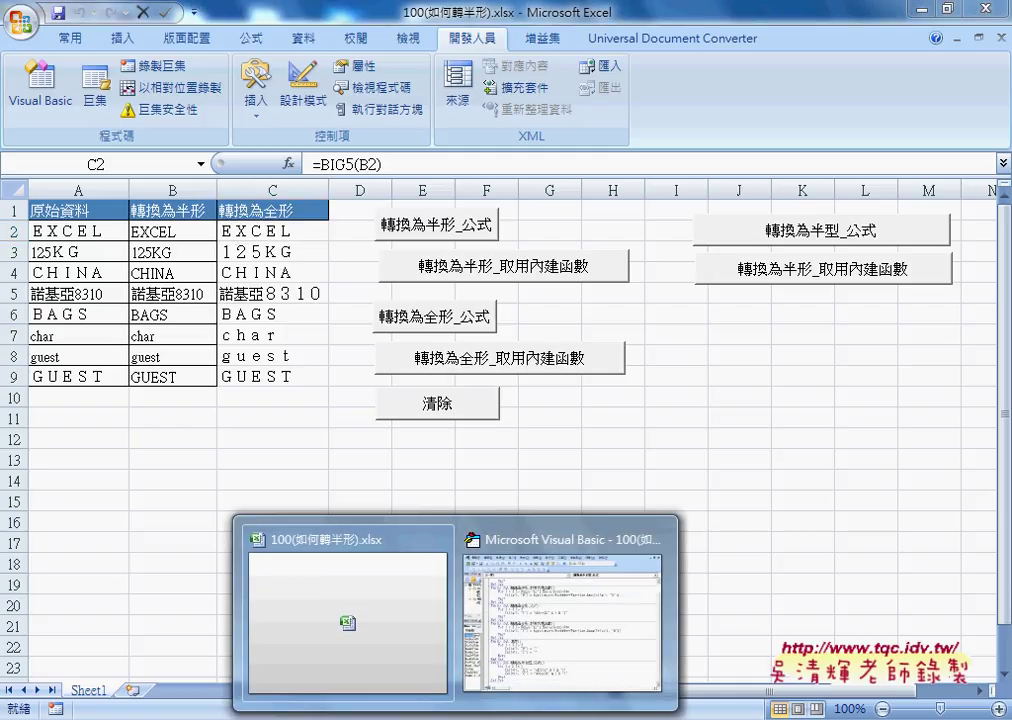
Step: Point out the 半 and 公 characters in the 轉換為半全型_公式 name, then select the whole Sub
{"action": "left_click", "coordinate": [618, 592]}
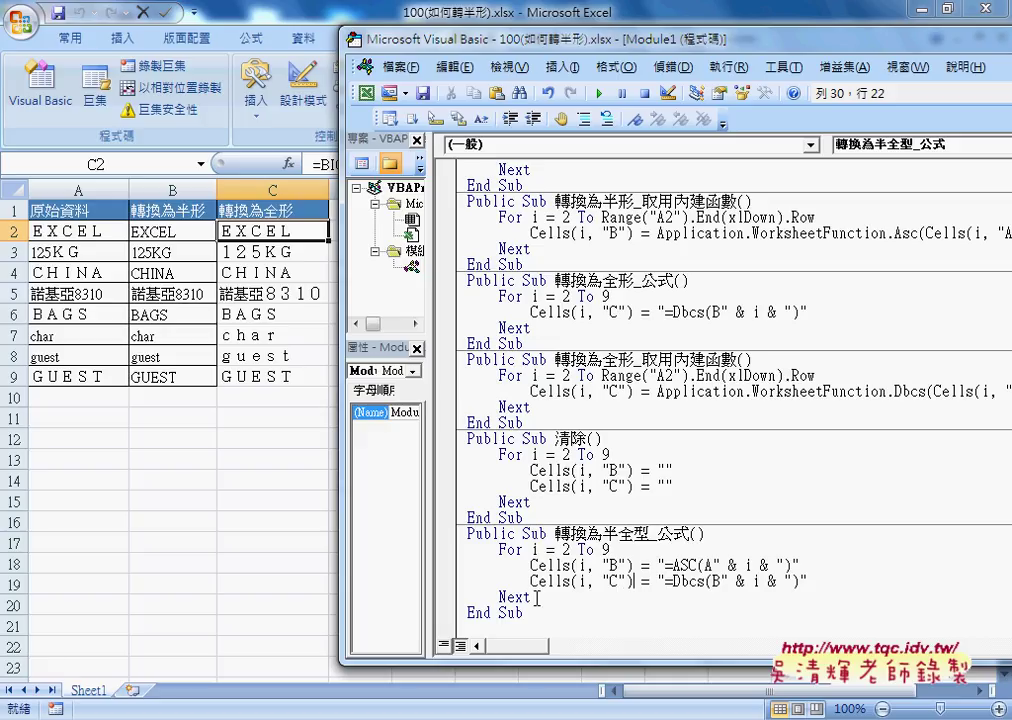
{"action": "left_click_drag", "start_coordinate": [603, 535], "coordinate": [620, 535]}
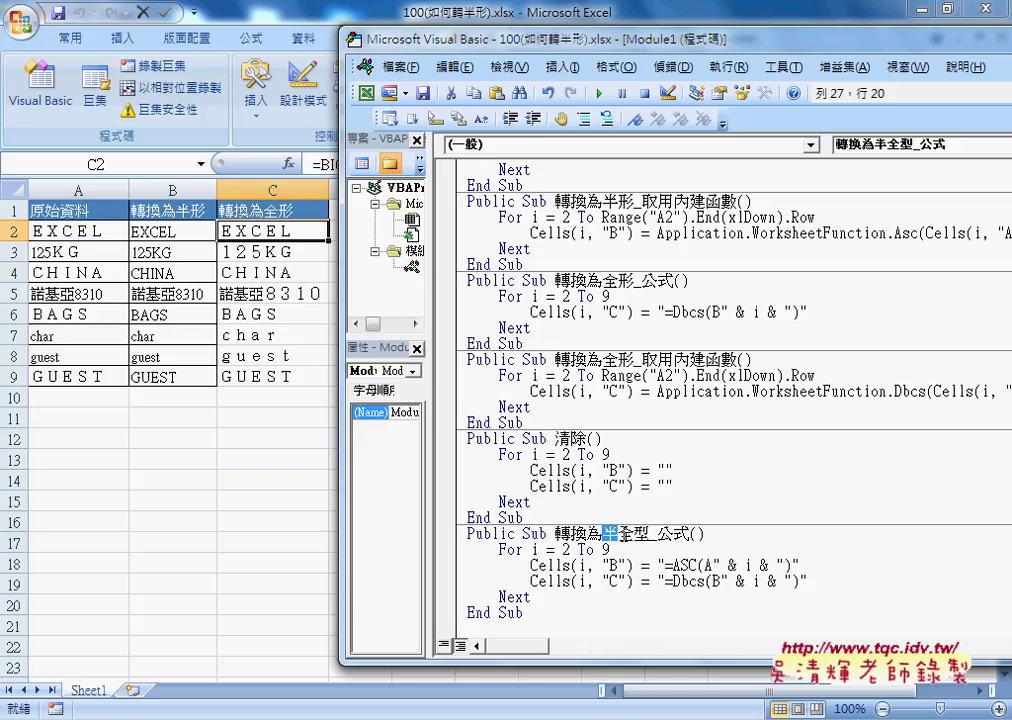
{"action": "key", "text": "Right"}
{"action": "key", "text": "Right"}
{"action": "key", "text": "Right"}
{"action": "key", "text": "shift+Right"}
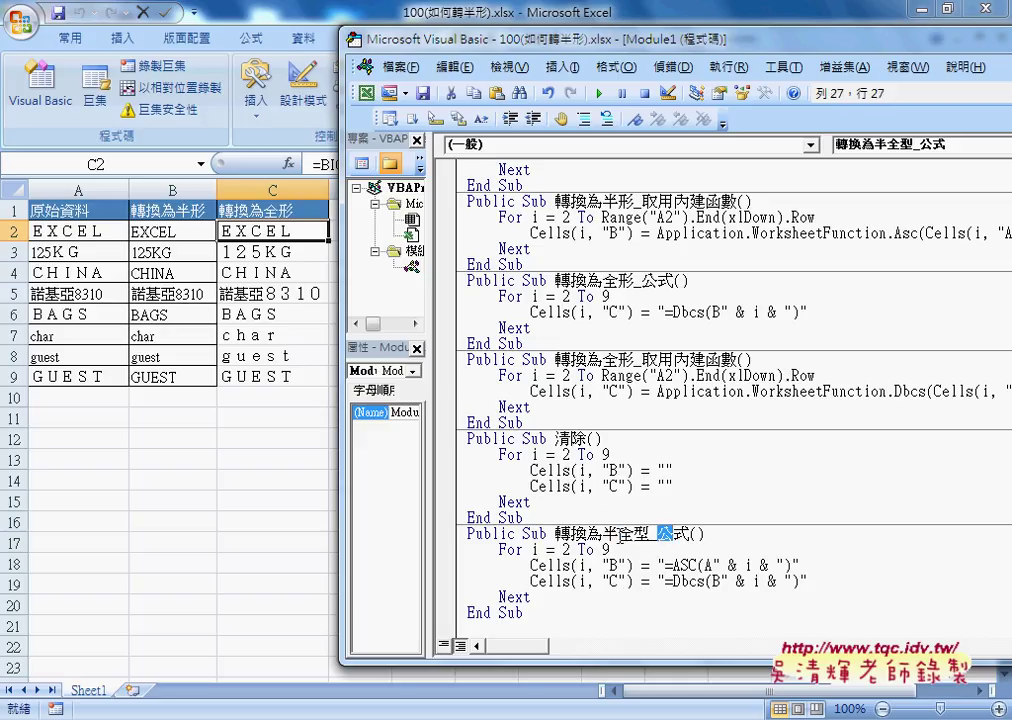
{"action": "key", "text": "Left"}
{"action": "key", "text": "Left"}
{"action": "key", "text": "Left"}
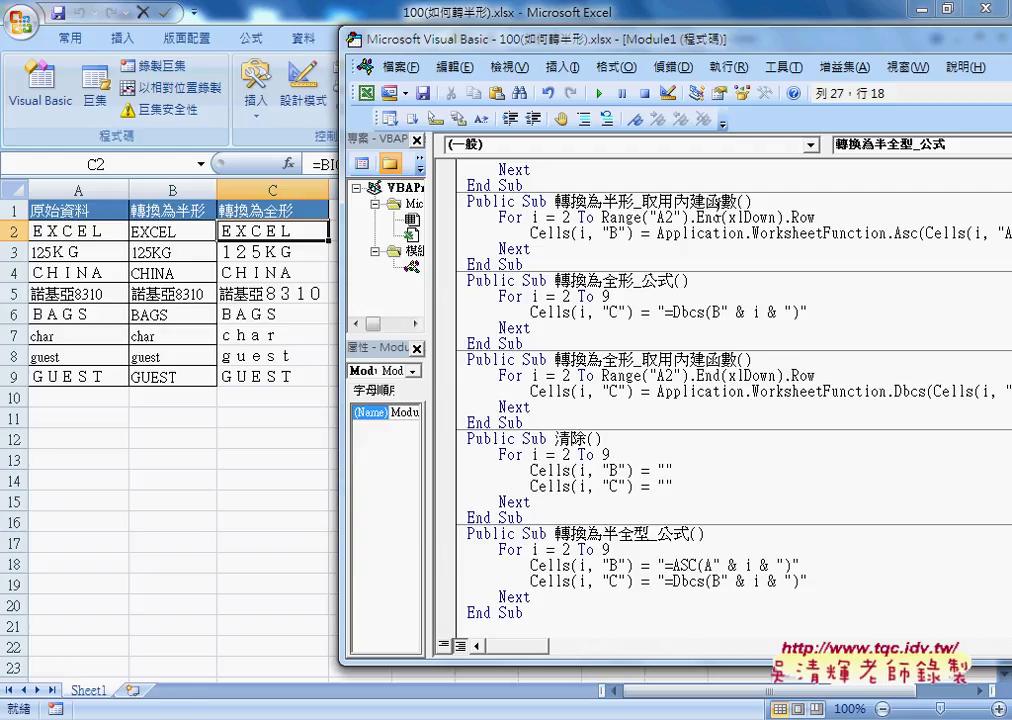
{"action": "left_click_drag", "start_coordinate": [562, 617], "coordinate": [457, 541]}
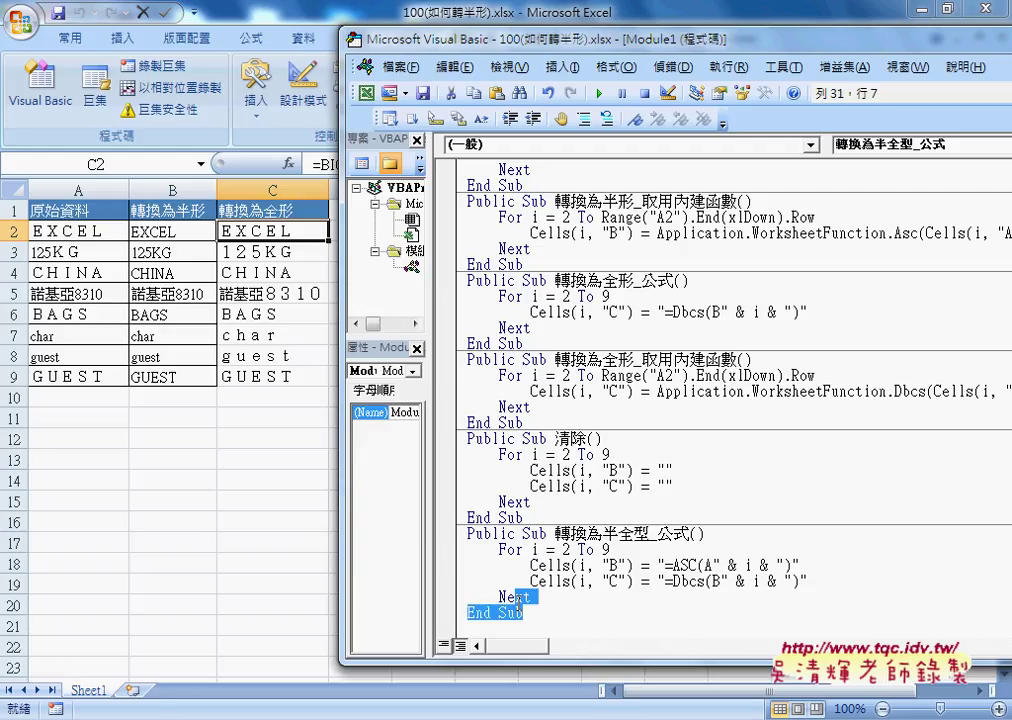